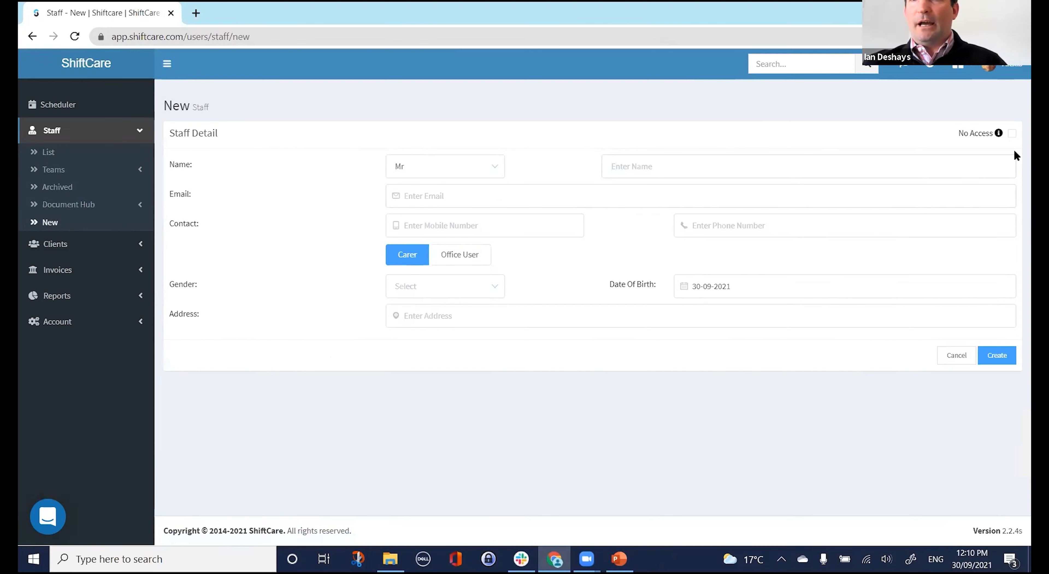
pyautogui.click(1012, 135)
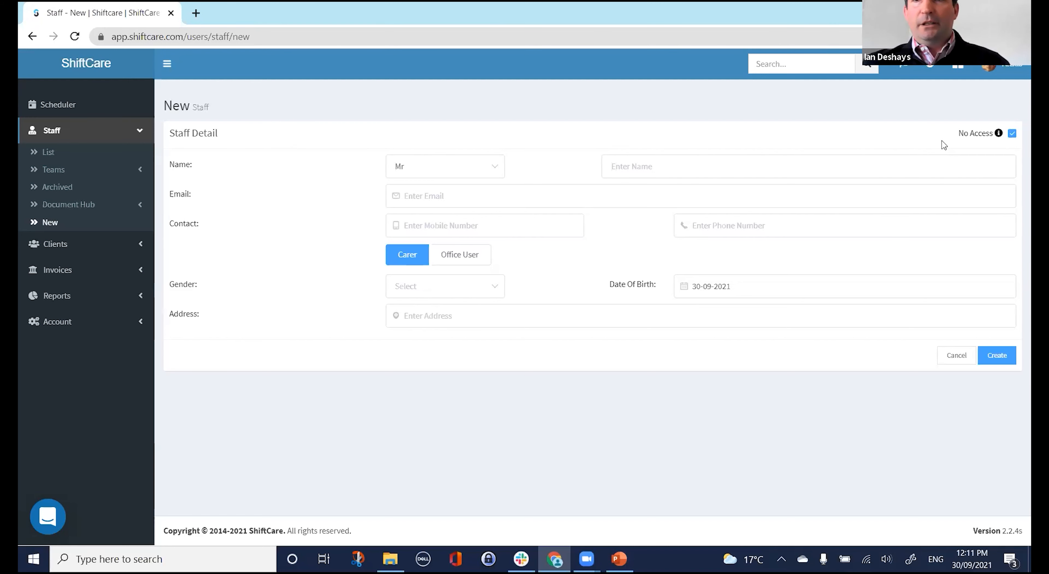
pyautogui.click(1012, 135)
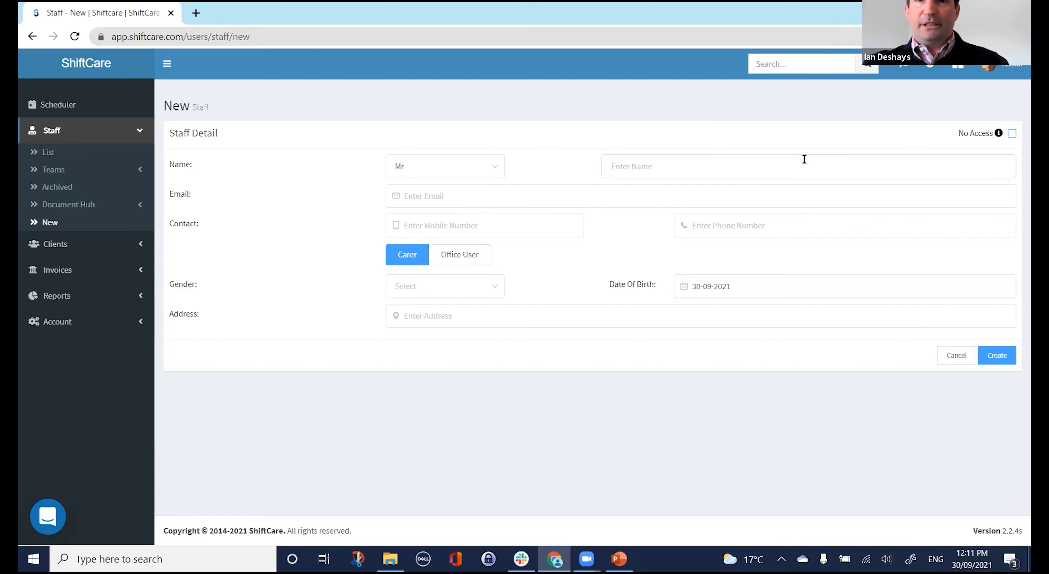
pyautogui.click(679, 202)
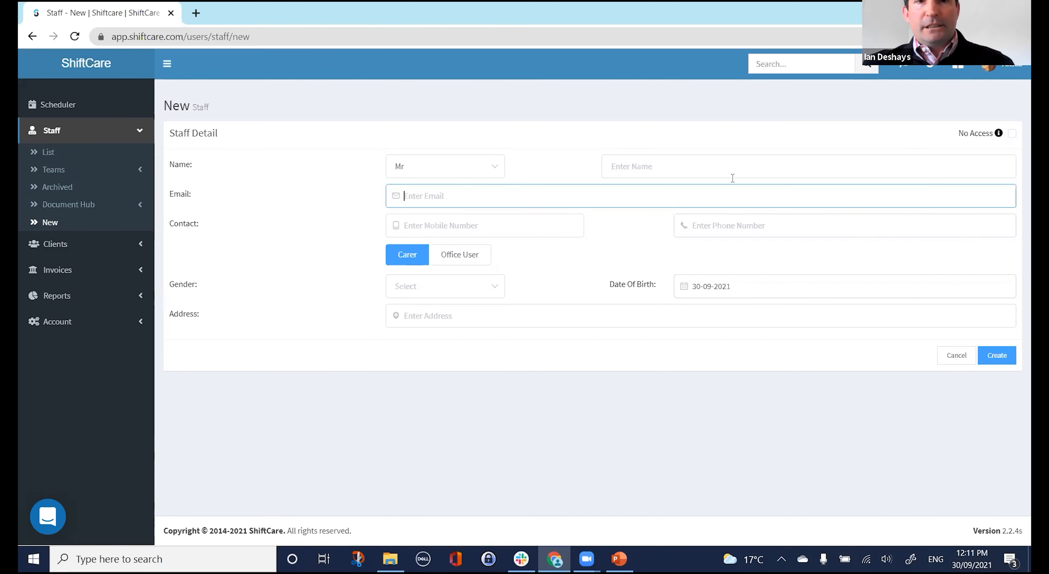
# Enter the staff member's full name with corrected capitalisation, and their email address.
pyautogui.click(696, 168)
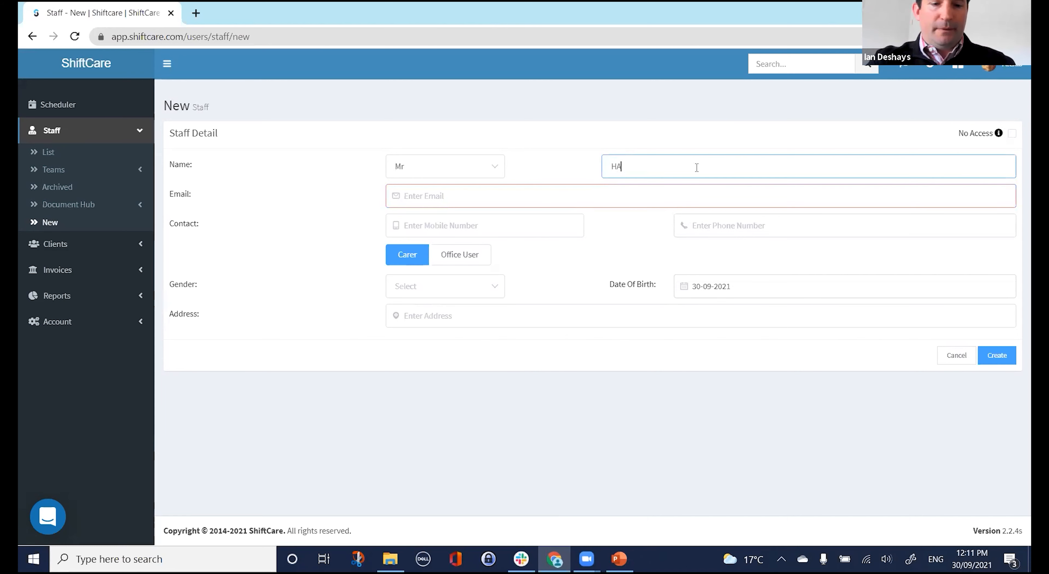
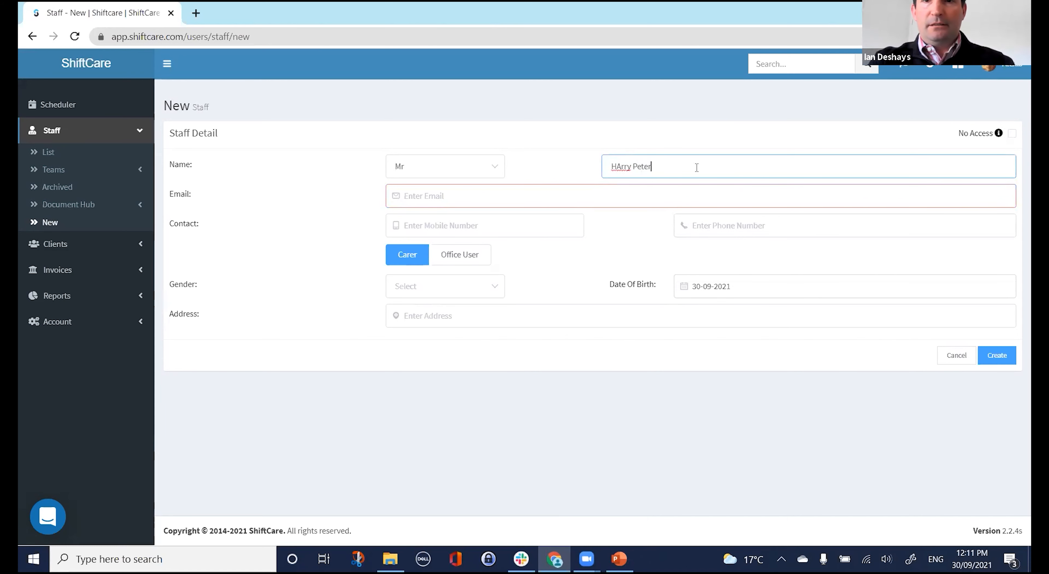
pyautogui.press('Left')
pyautogui.press('Left')
pyautogui.press('Left')
pyautogui.press('Left')
pyautogui.press('Left')
pyautogui.press('Left')
pyautogui.press('Left')
pyautogui.press('Left')
pyautogui.press('Left')
pyautogui.press('Left')
pyautogui.press('Left')
pyautogui.press('Left')
pyautogui.press('BackSpace')
pyautogui.write('a')
pyautogui.press('Tab')
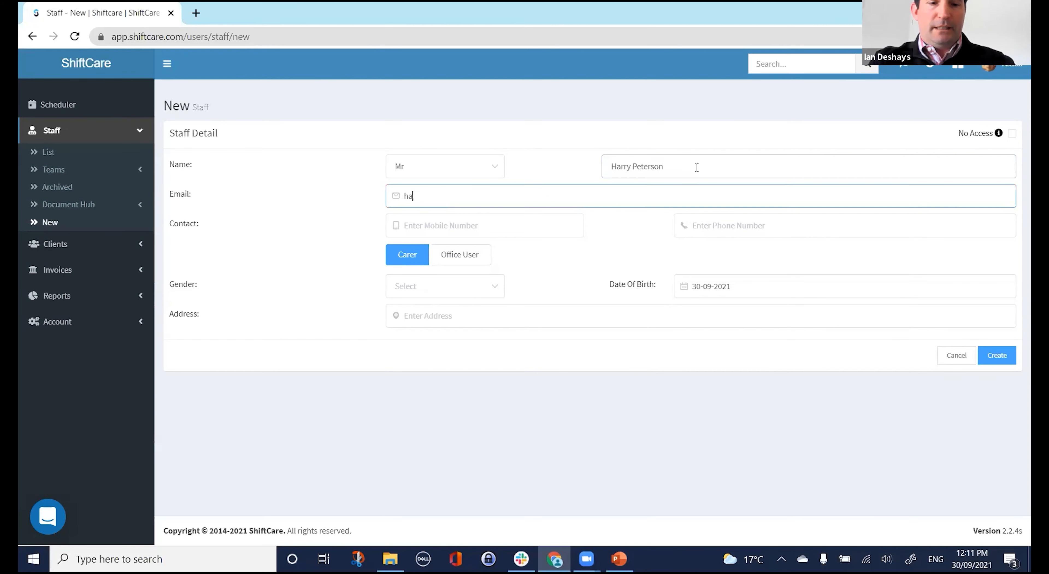
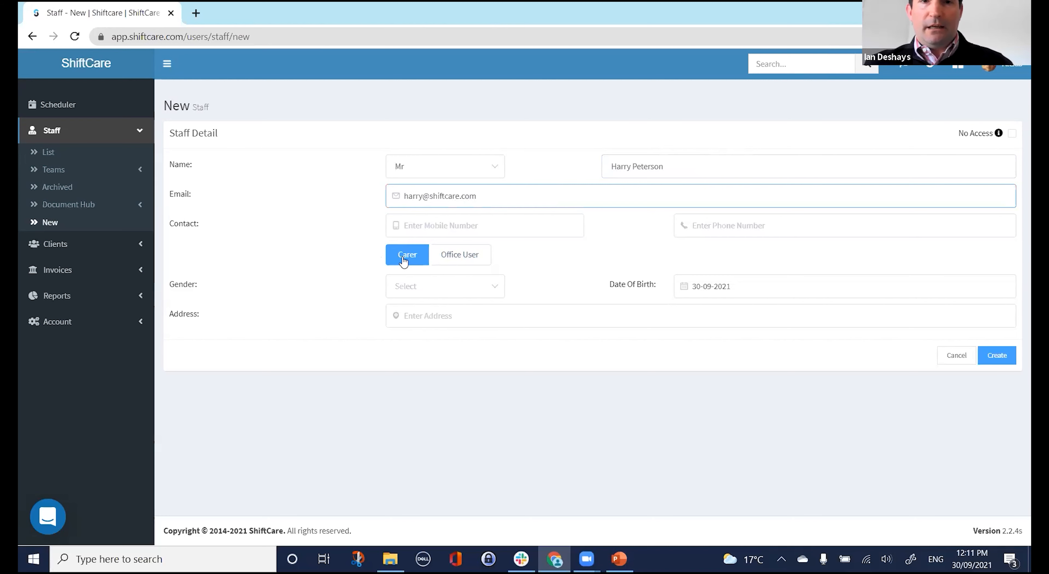
# Make them an Office User with the Admin role, and fill in their Sydney address from the suggestion.
pyautogui.click(461, 254)
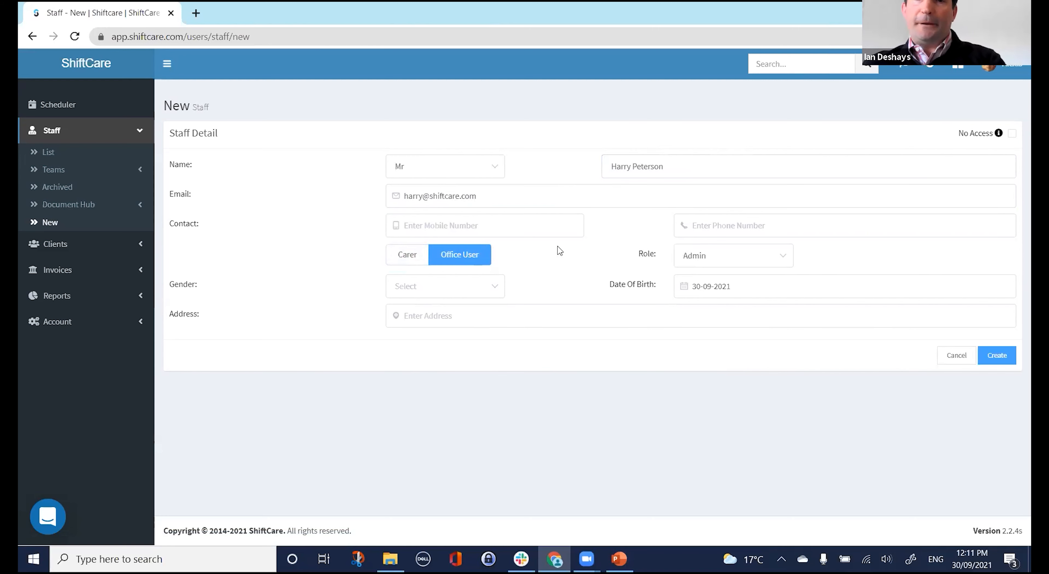
pyautogui.click(781, 256)
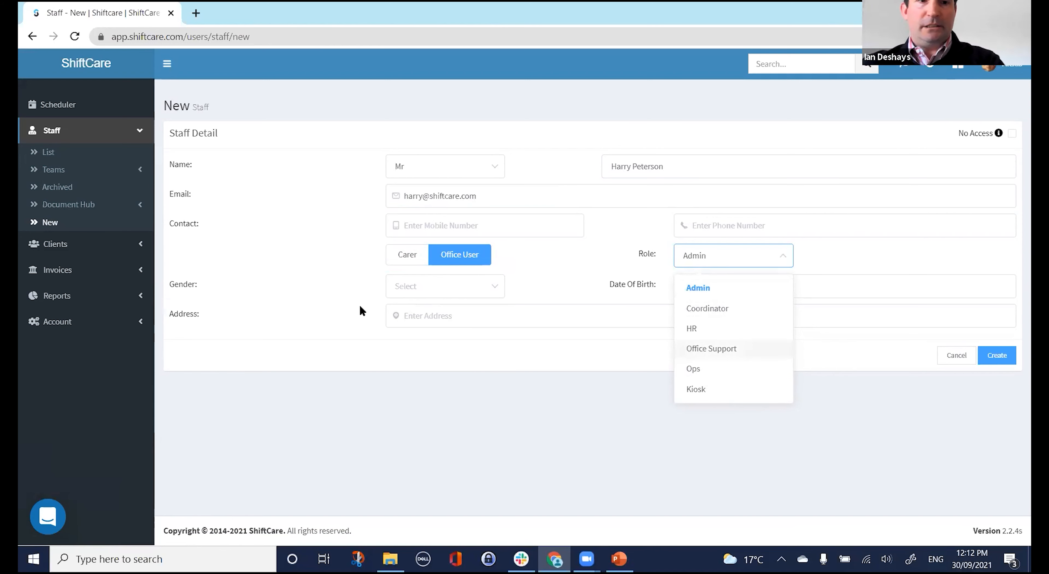
pyautogui.click(311, 292)
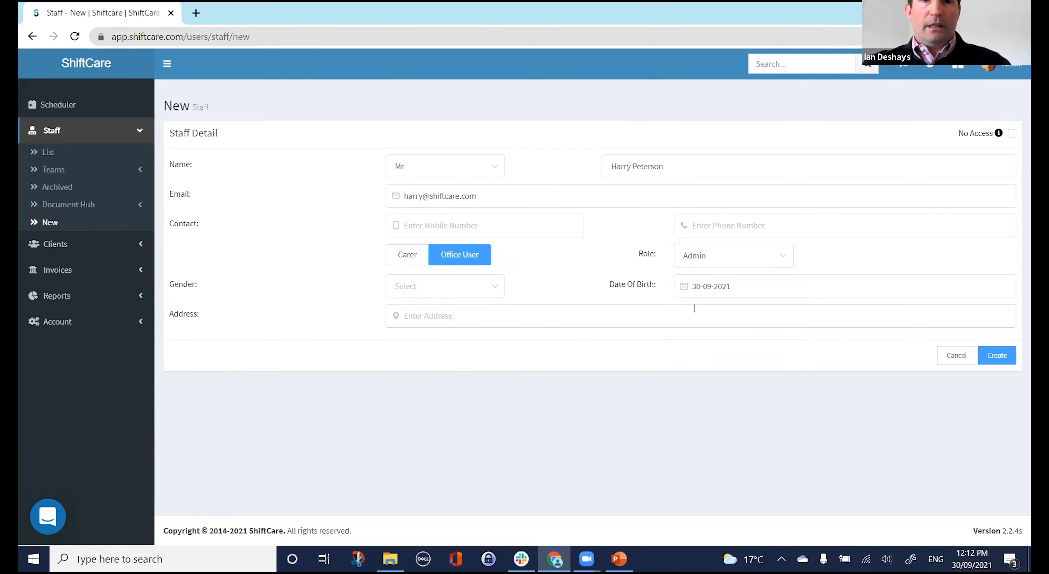
pyautogui.click(725, 286)
pyautogui.click(567, 294)
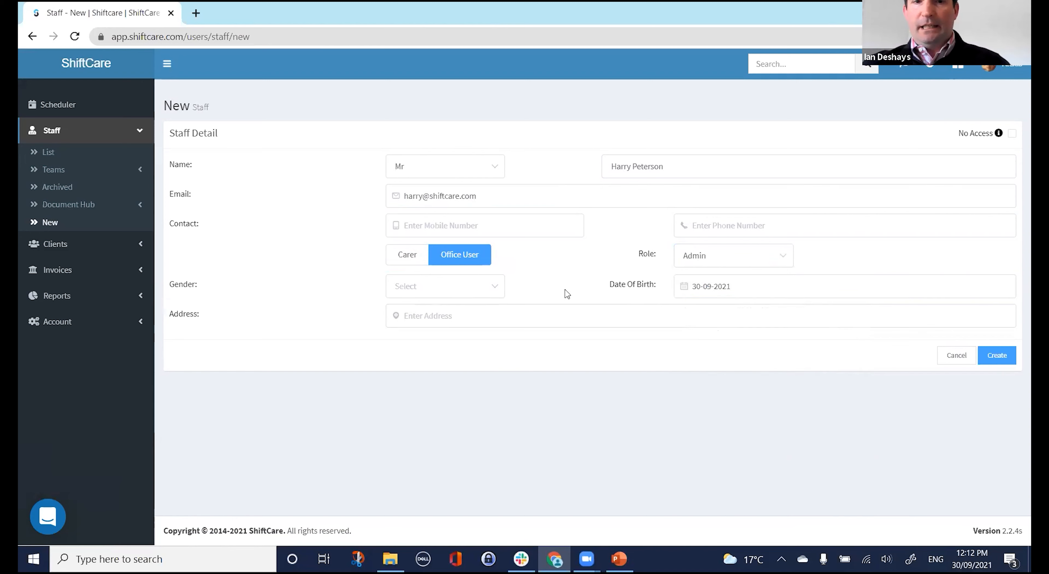
pyautogui.click(475, 316)
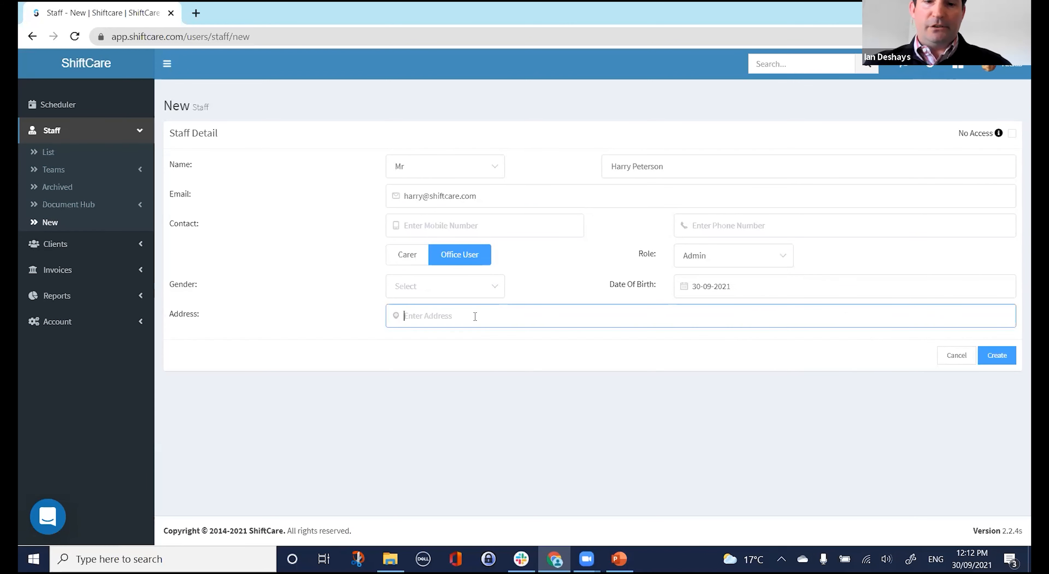
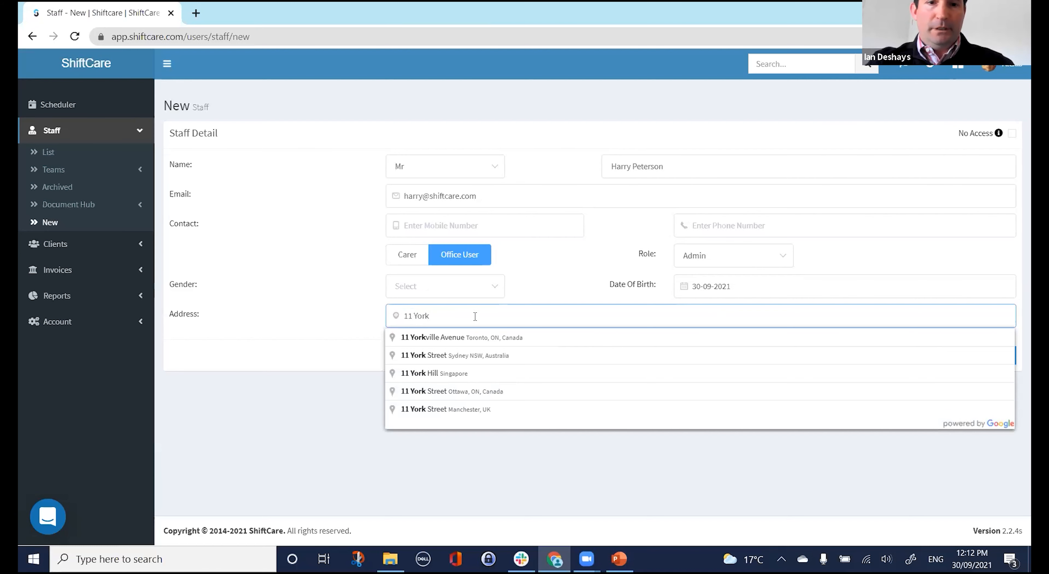
pyautogui.click(461, 359)
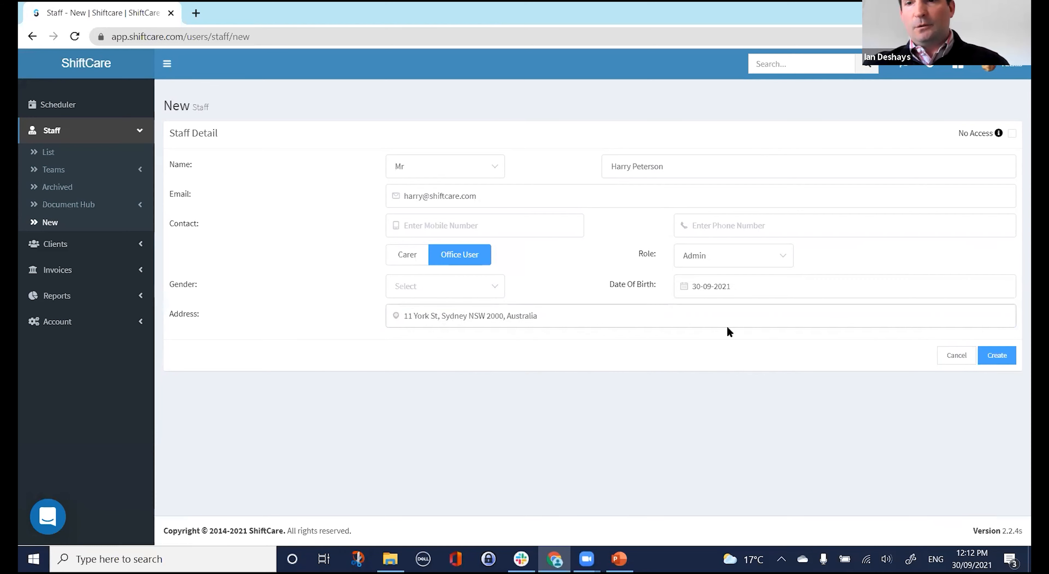
# Try creating the staff member, hit the subscription user limit, and open Subscription in a new tab.
pyautogui.click(1001, 357)
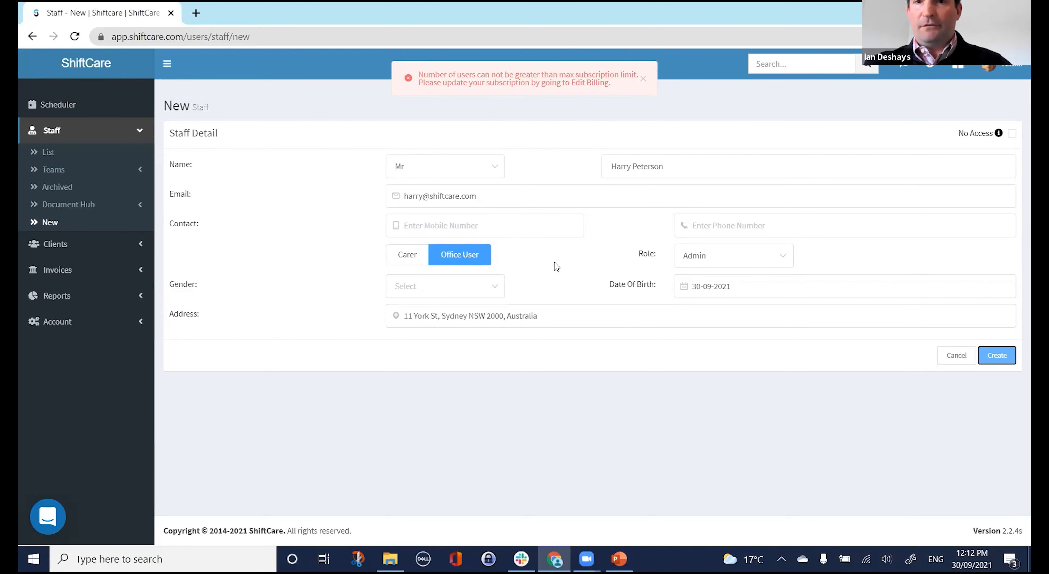
pyautogui.click(67, 322)
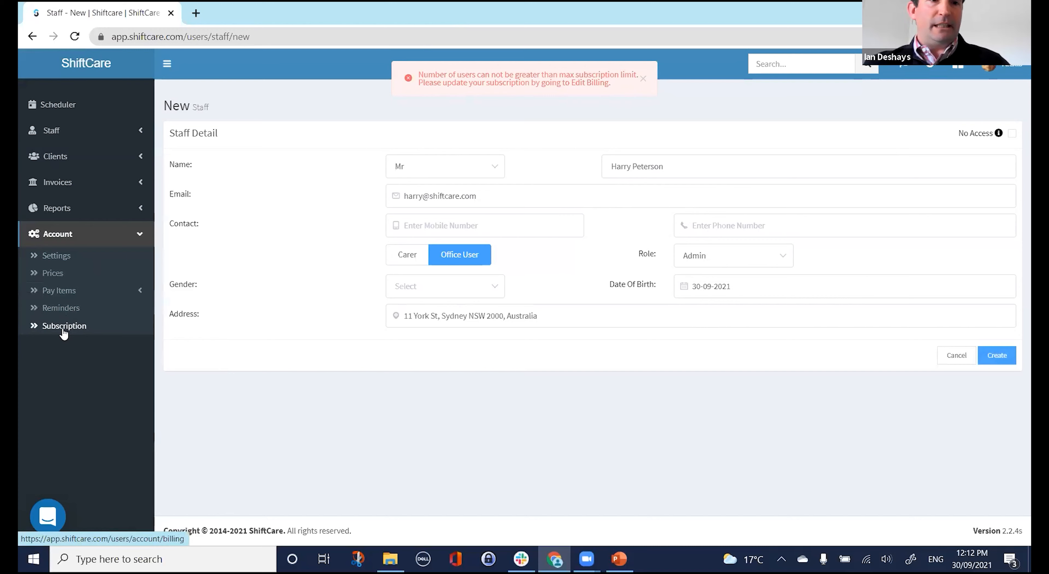
pyautogui.middleClick(65, 330)
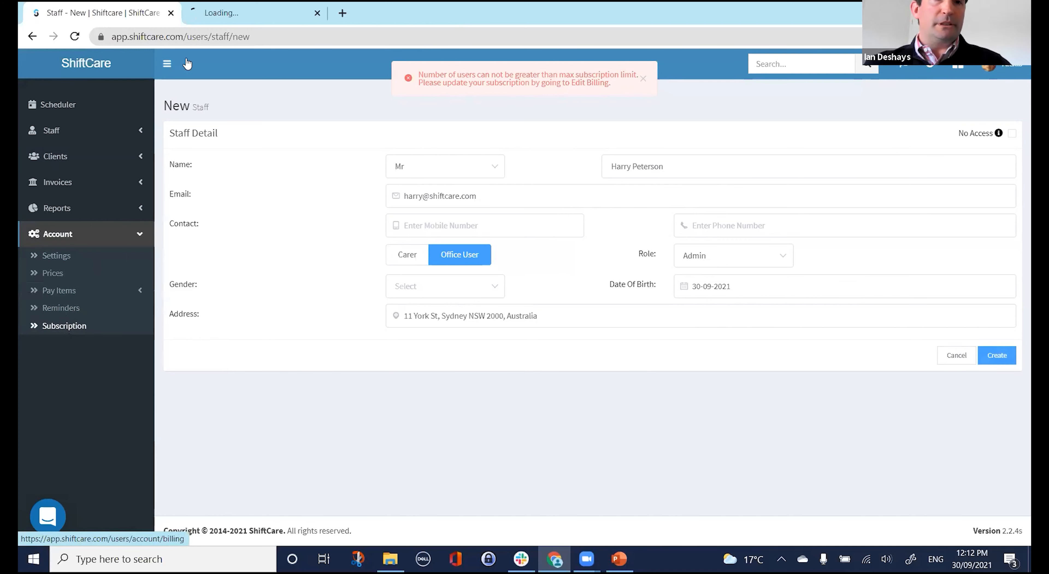
# Update the subscription to allow 21 staff instead of 20, confirming the change.
pyautogui.click(246, 13)
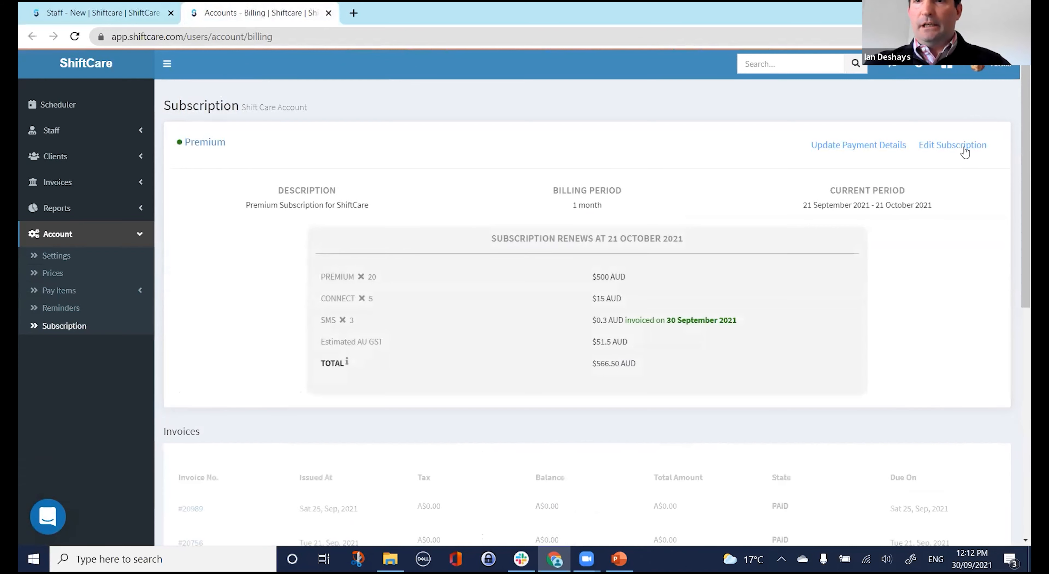
pyautogui.click(965, 152)
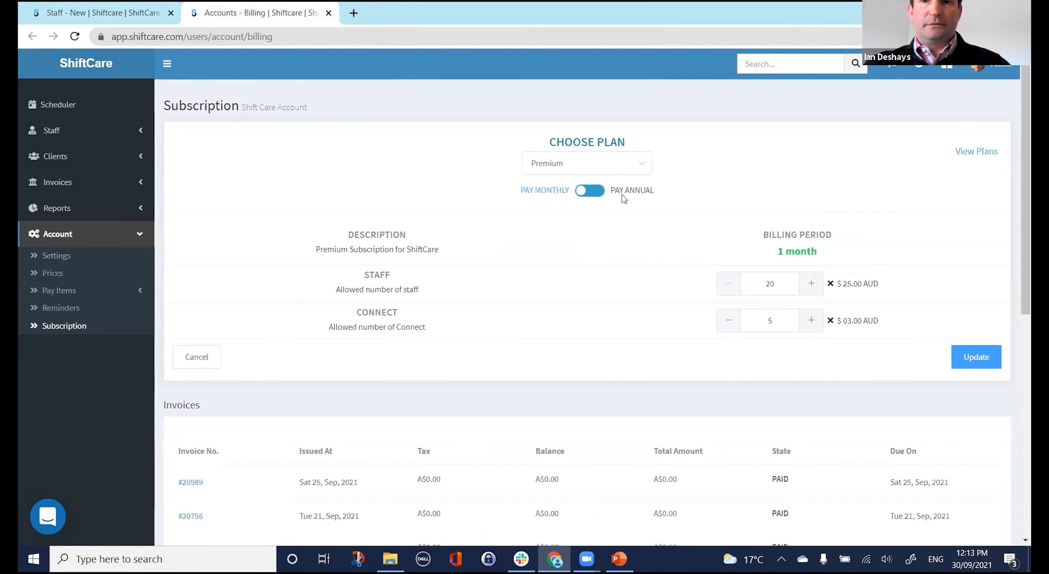
pyautogui.click(817, 290)
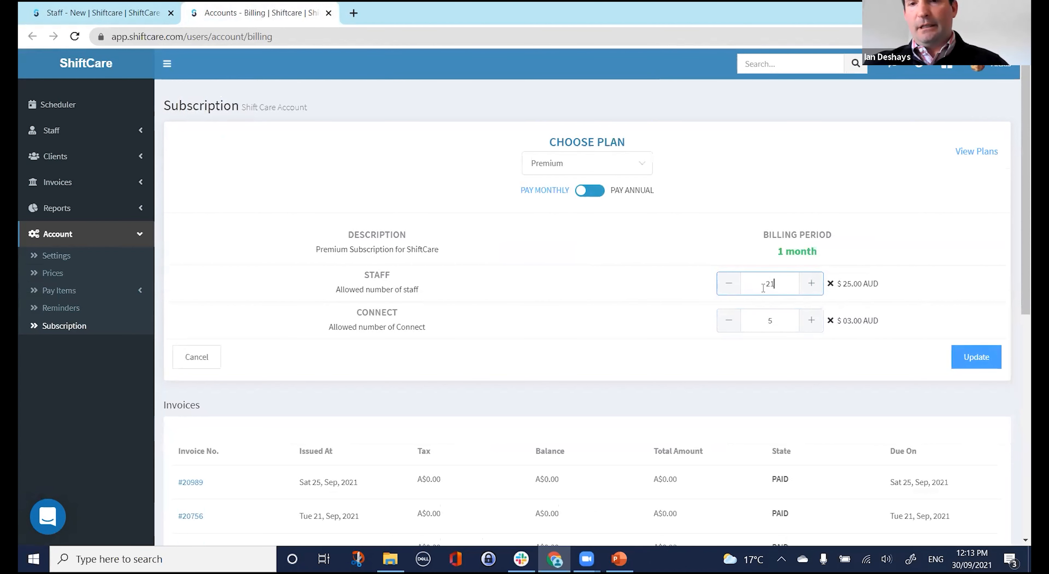
pyautogui.click(979, 357)
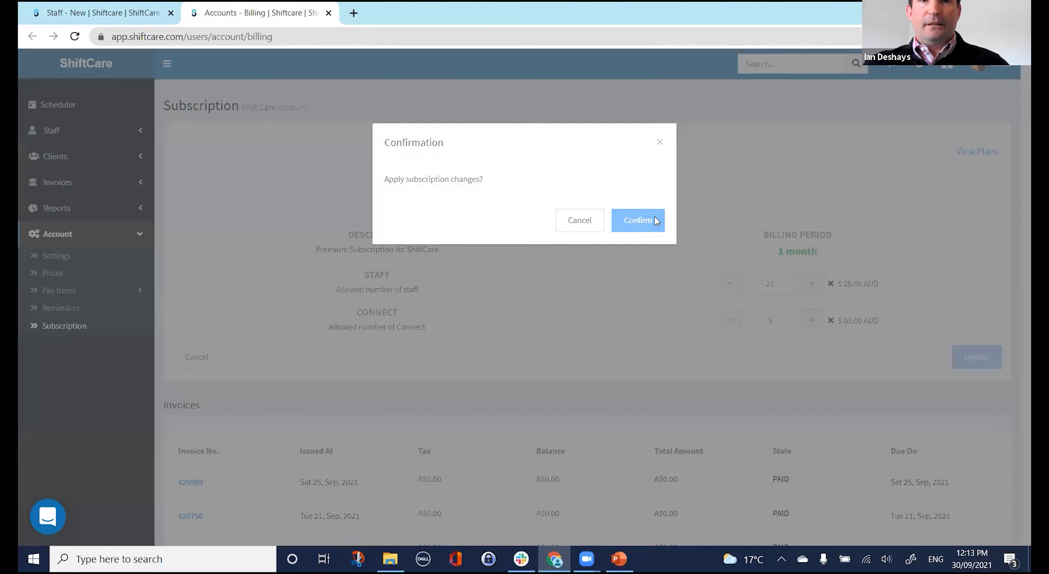
pyautogui.click(654, 216)
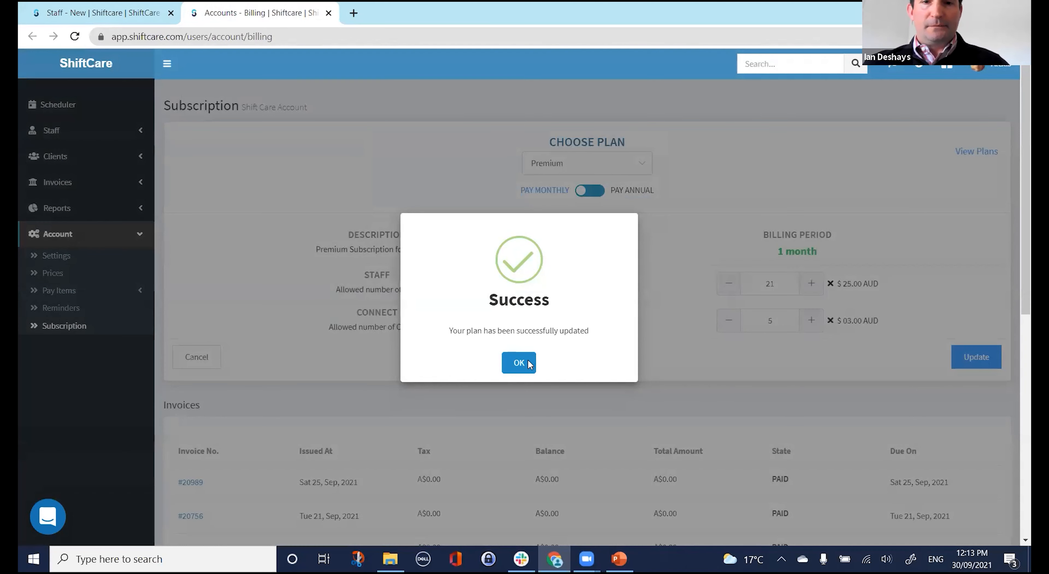
pyautogui.click(525, 356)
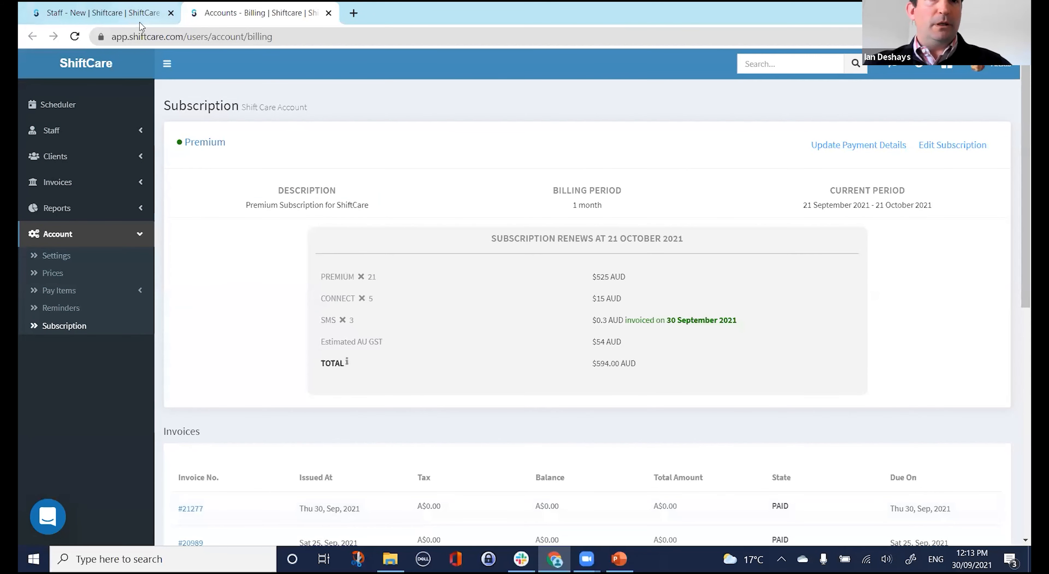
pyautogui.click(329, 13)
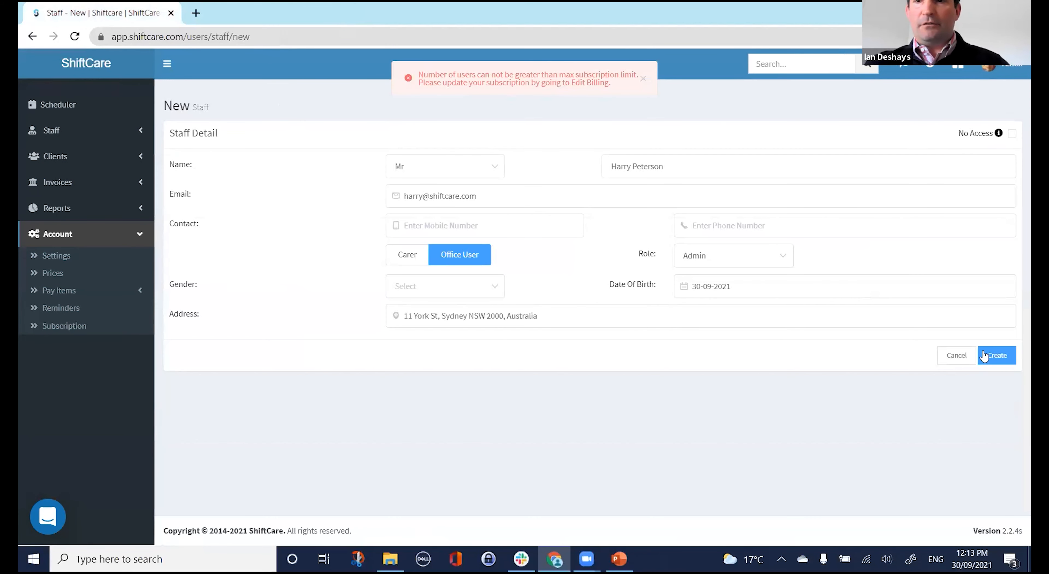
pyautogui.click(1004, 363)
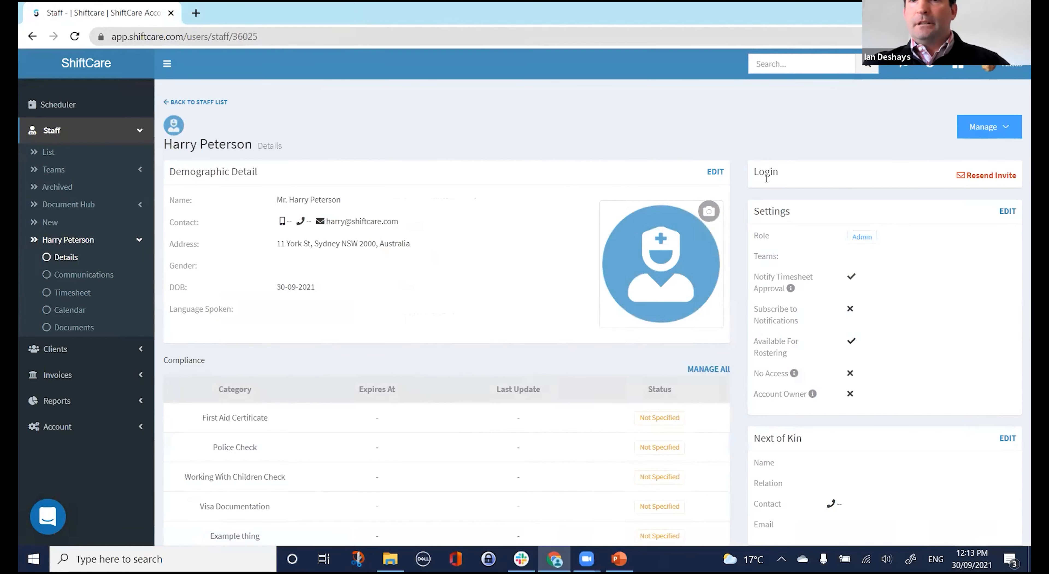
pyautogui.moveTo(755, 177); pyautogui.dragTo(885, 181)
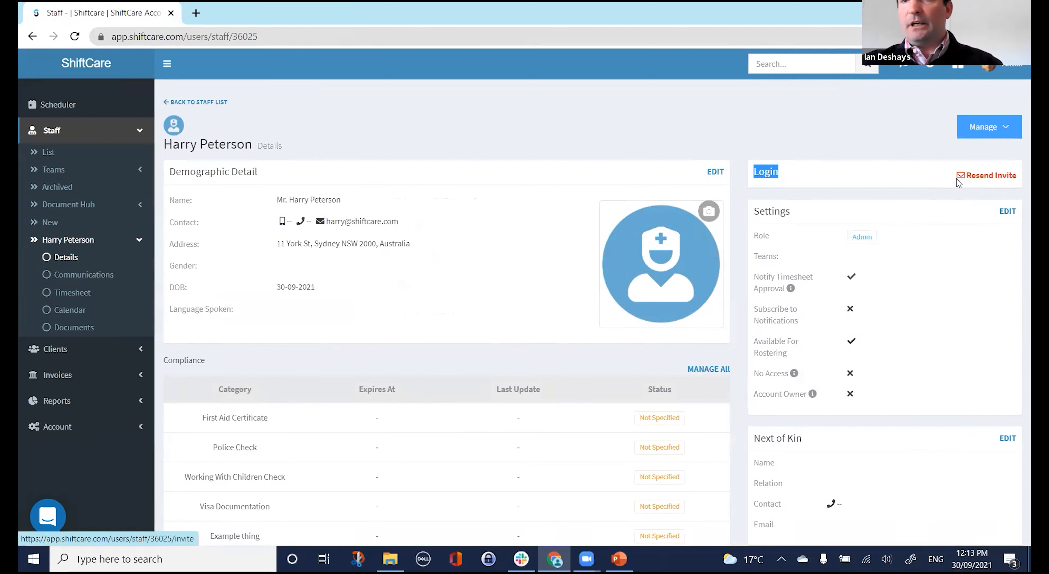
pyautogui.click(993, 139)
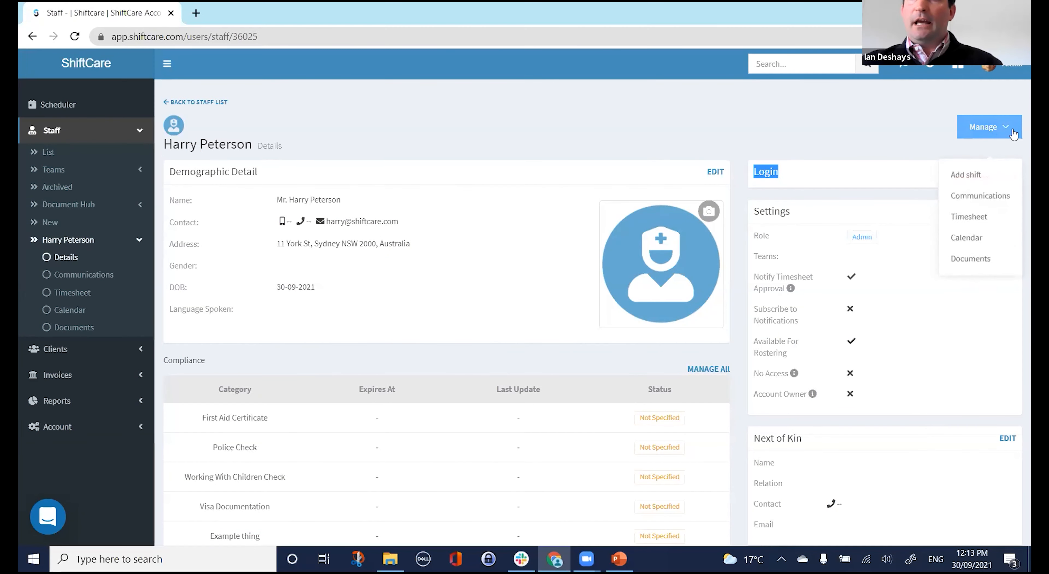
pyautogui.click(902, 153)
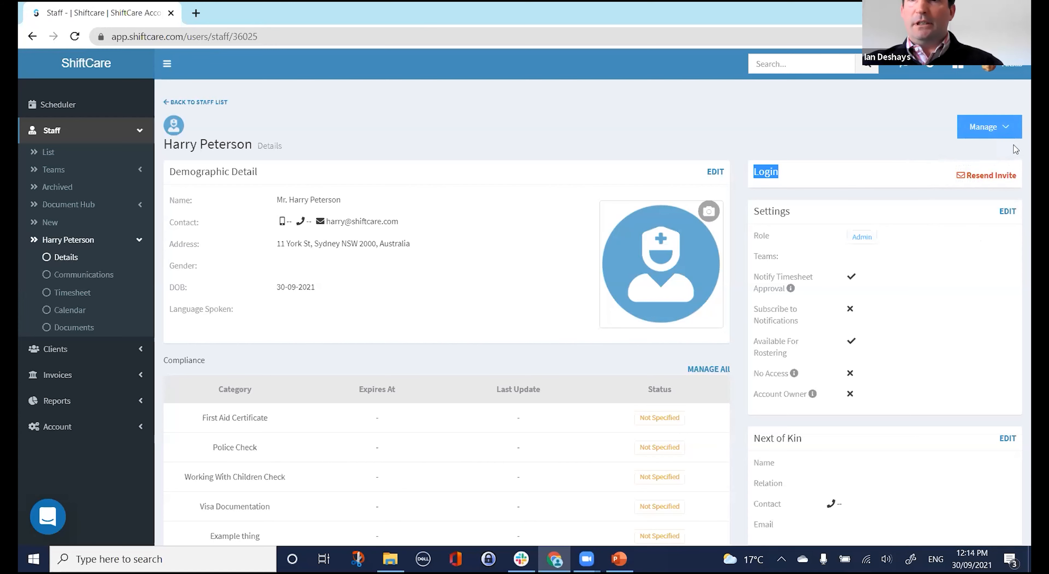
pyautogui.click(1014, 132)
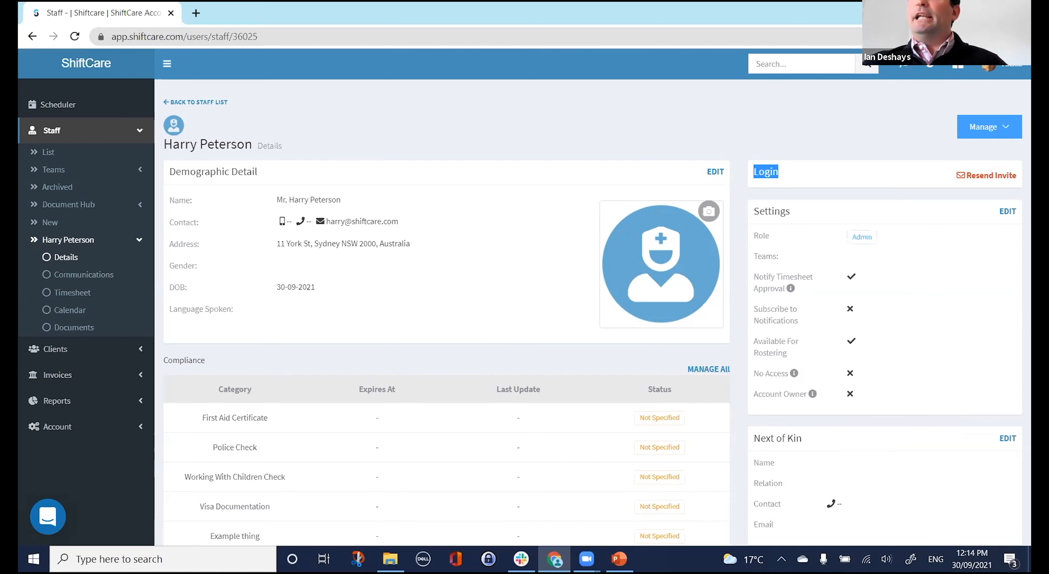
# Upload Harry.png from File Explorer as the staff member's profile picture.
pyautogui.hotkey('alt', 'Tab')
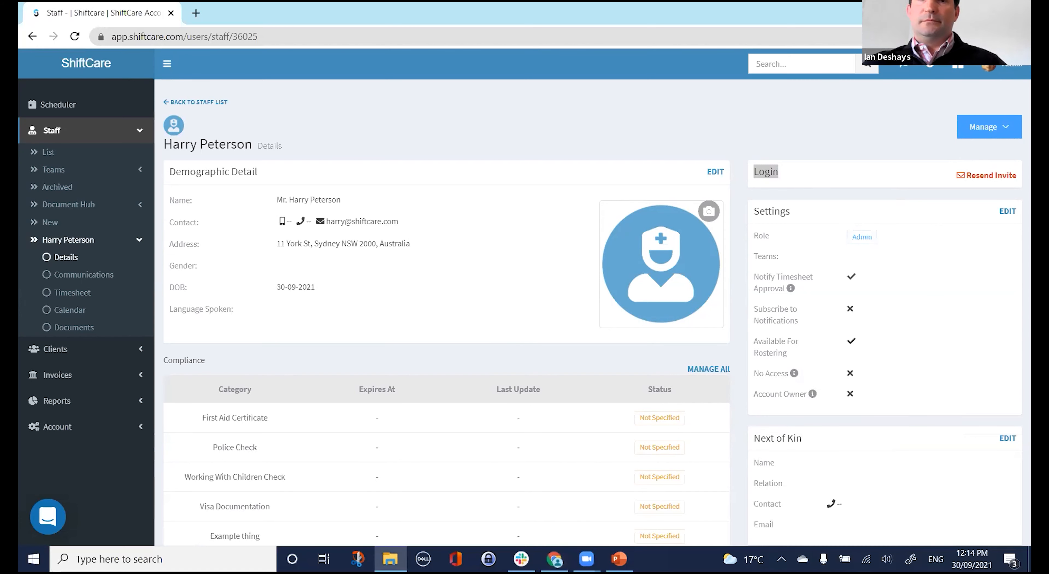
pyautogui.moveTo(663, 571); pyautogui.dragTo(662, 250)
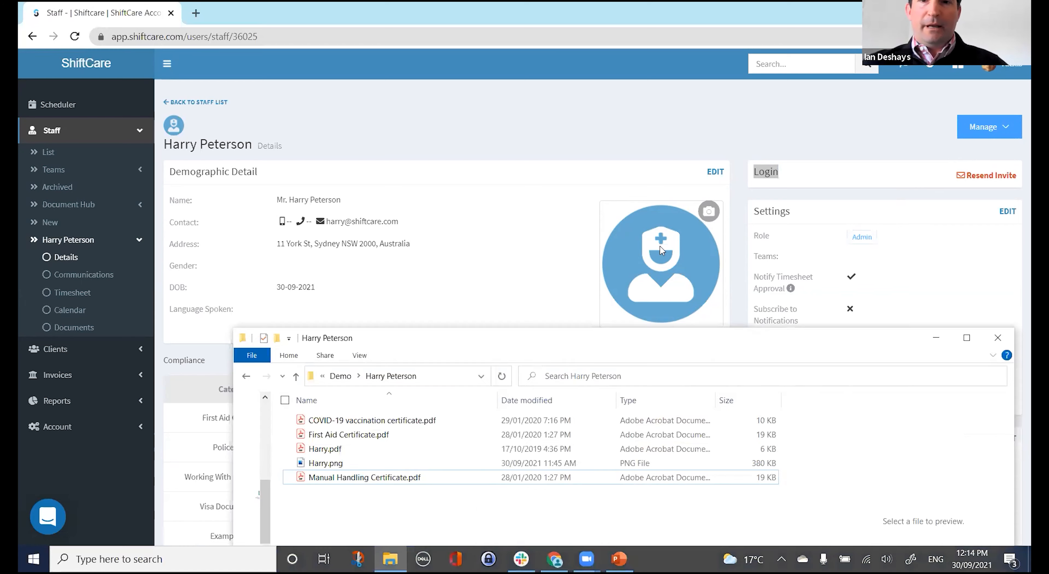
pyautogui.click(660, 255)
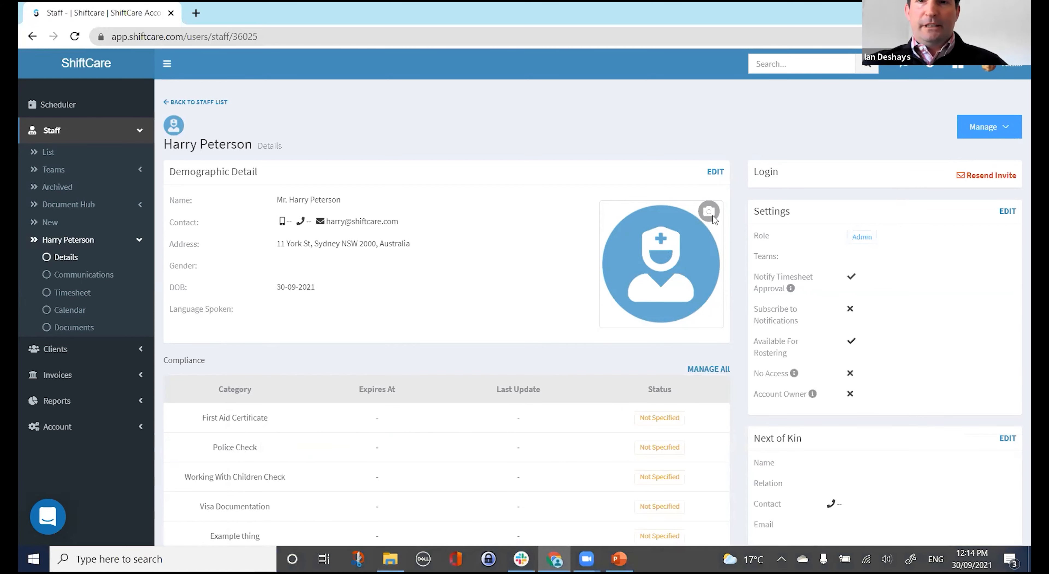
pyautogui.click(709, 211)
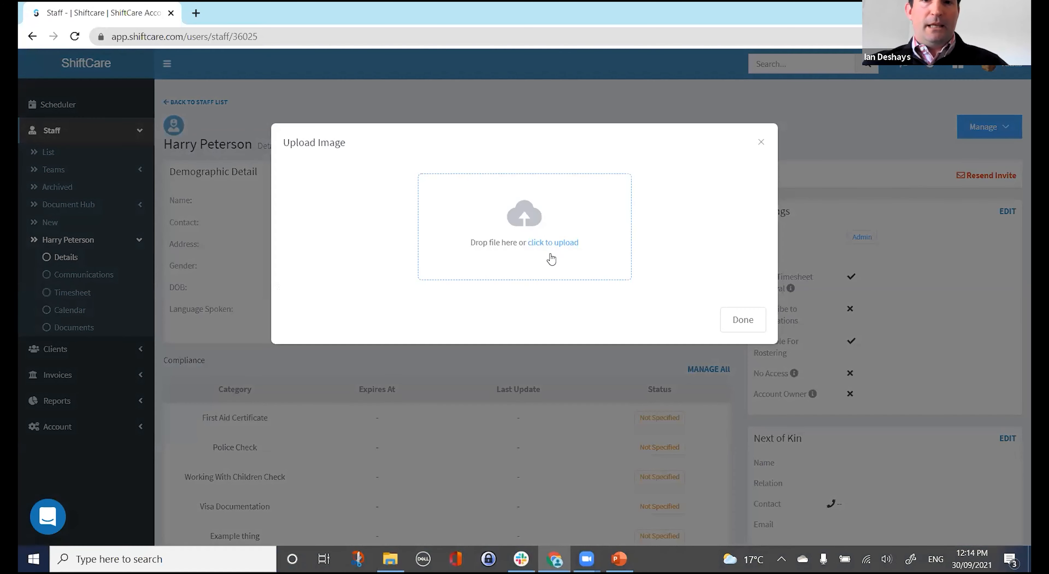
pyautogui.hotkey('alt', 'Tab')
pyautogui.moveTo(328, 463); pyautogui.dragTo(527, 253)
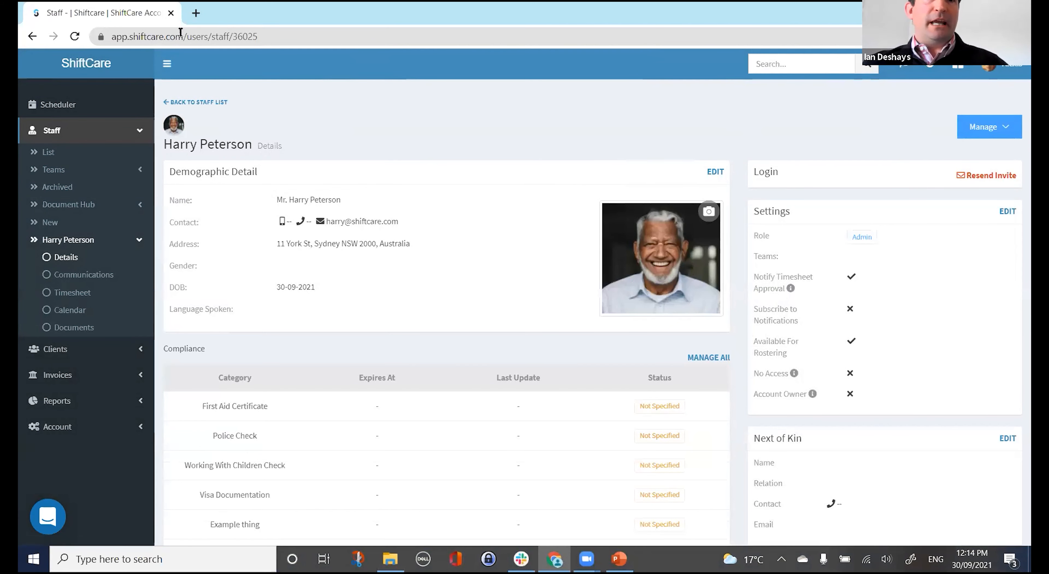
pyautogui.moveTo(189, 34); pyautogui.dragTo(111, 36)
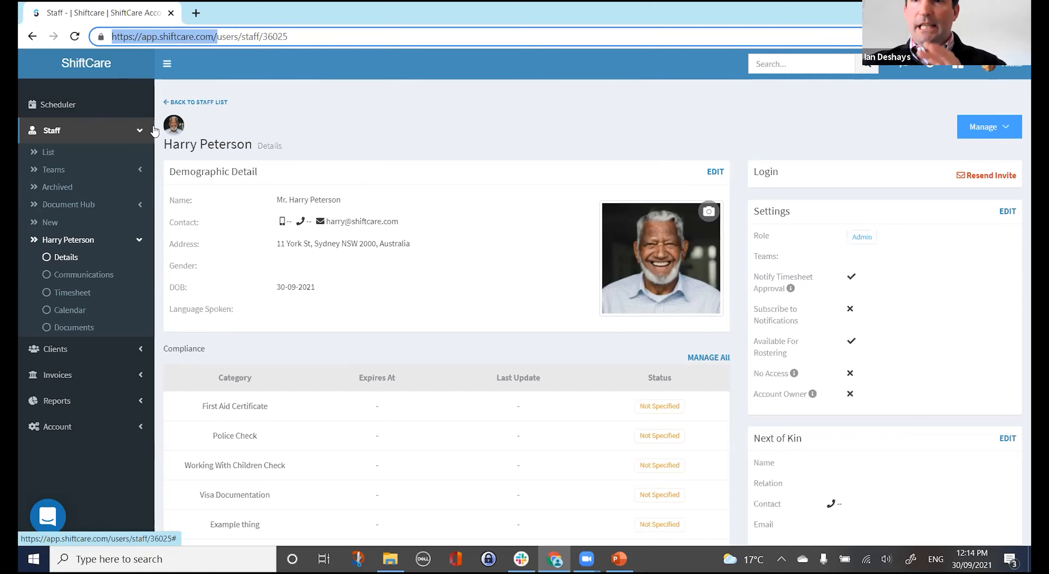
pyautogui.click(1016, 69)
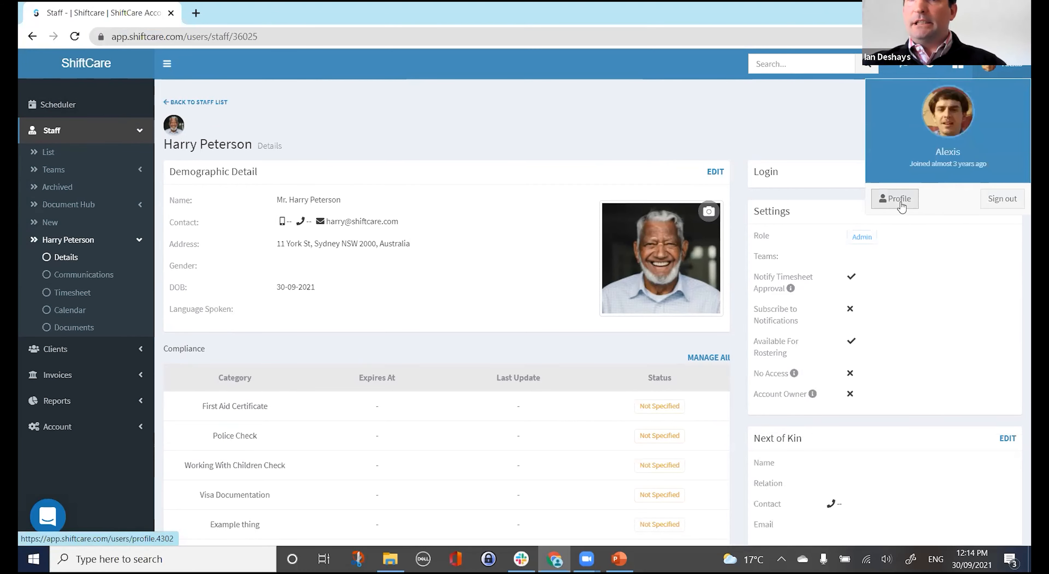
pyautogui.click(900, 202)
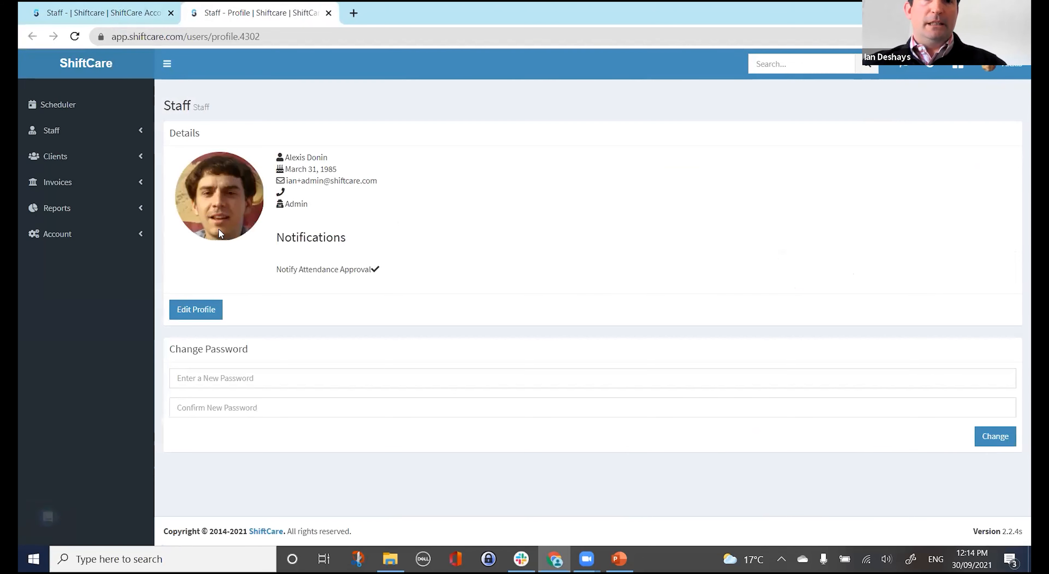
pyautogui.click(199, 310)
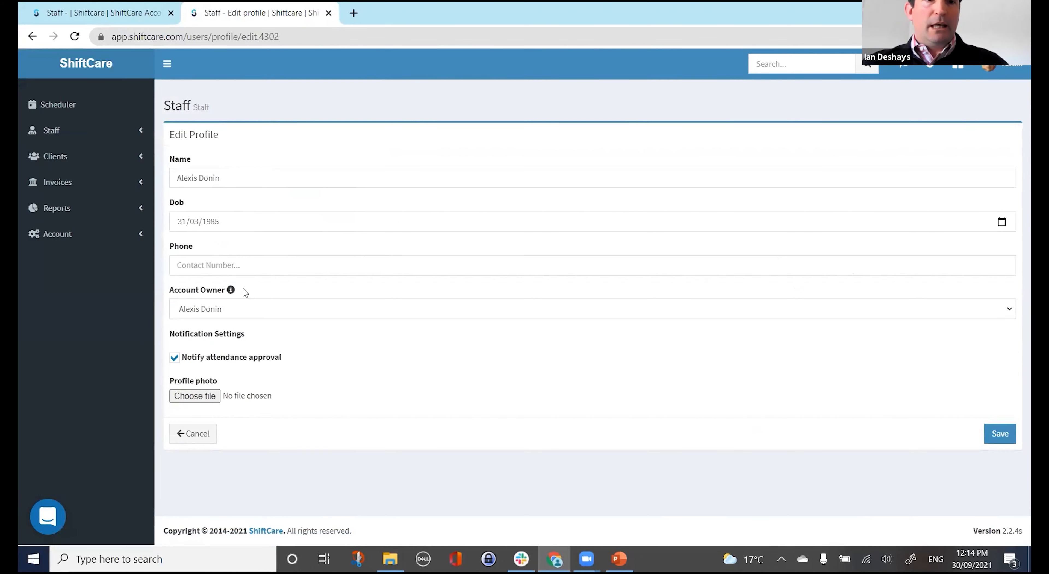
pyautogui.click(188, 433)
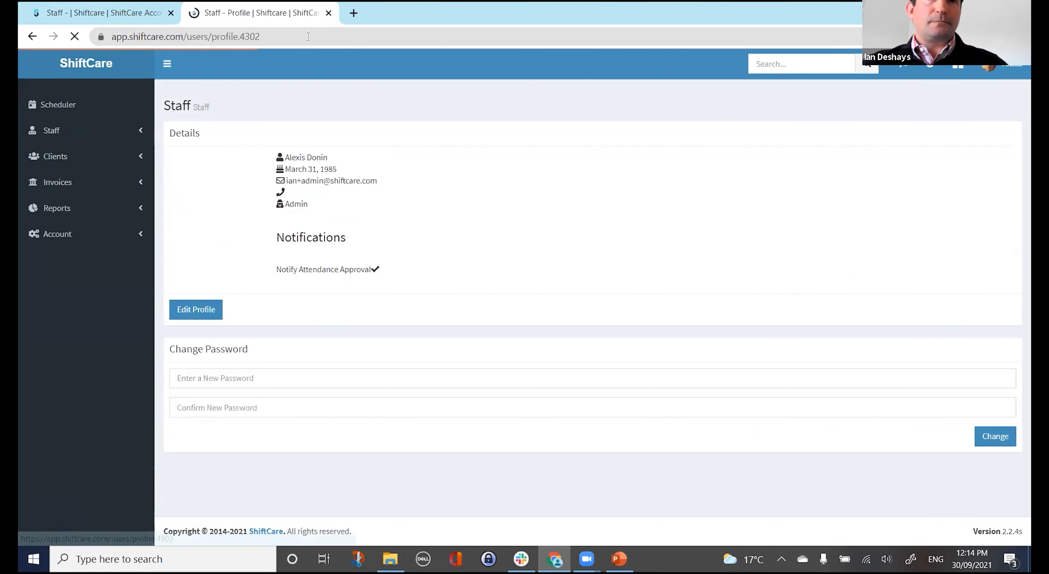
pyautogui.click(329, 13)
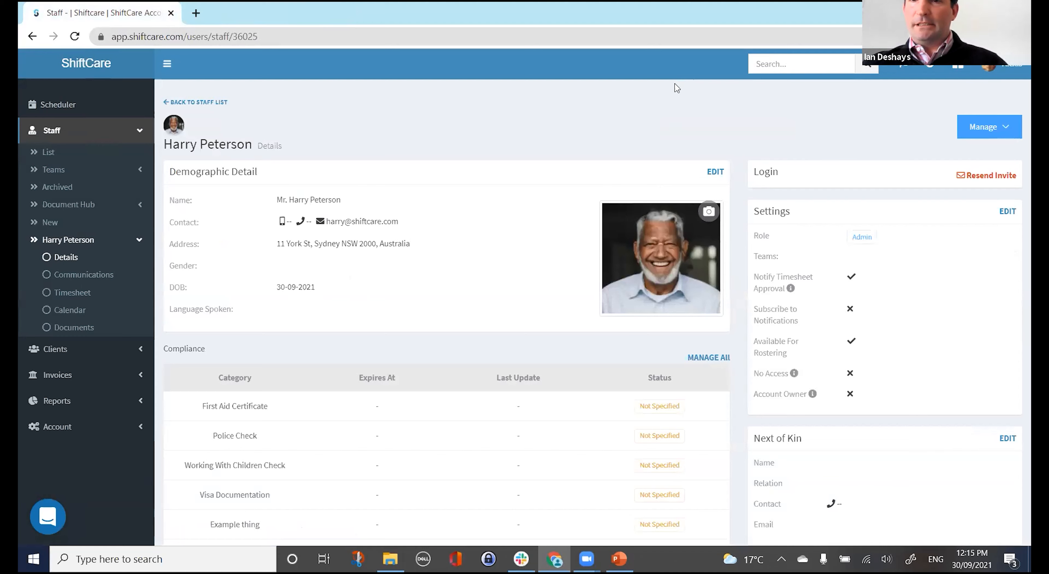
# Save the staff member's role as Carer, then go to their Compliance documents page.
pyautogui.click(1008, 212)
pyautogui.click(895, 251)
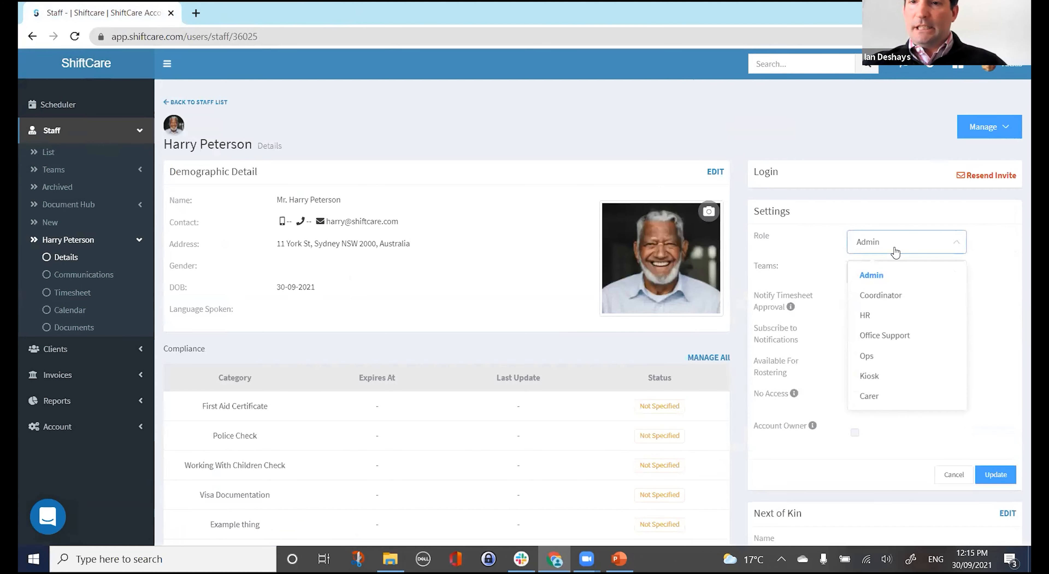
pyautogui.click(889, 396)
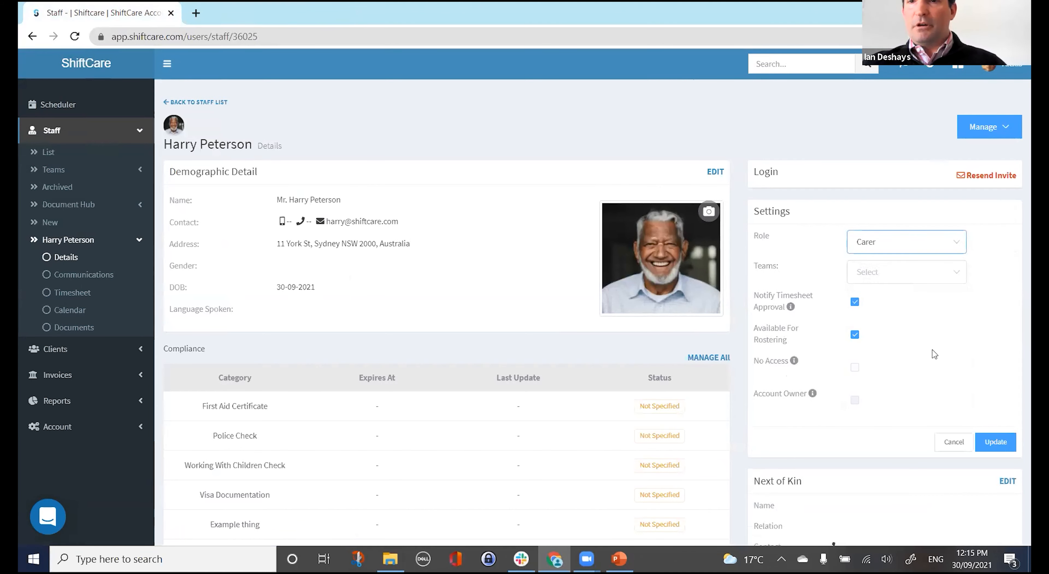
pyautogui.click(996, 441)
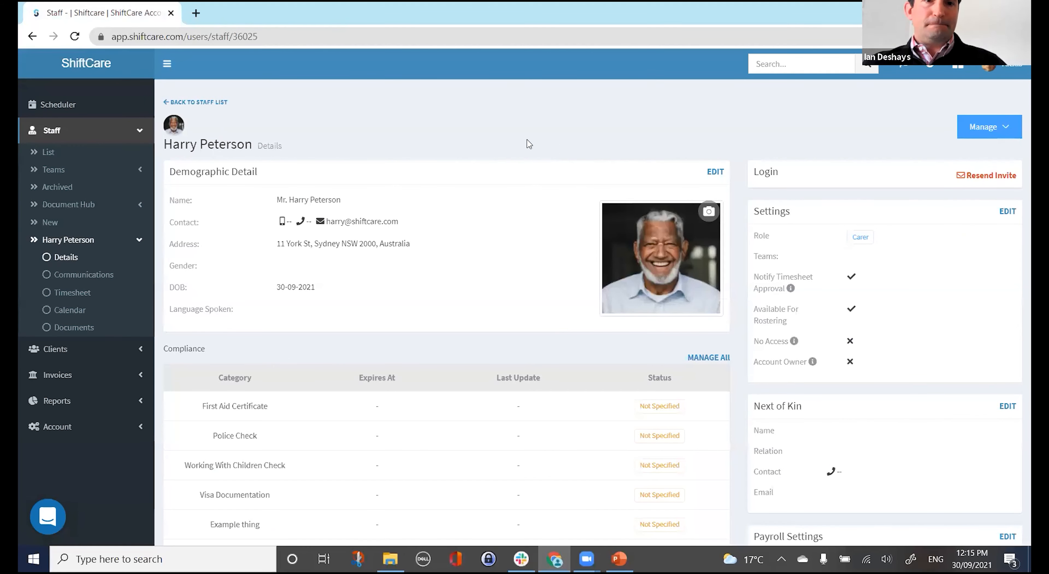
pyautogui.scroll(-3, 475, 305)
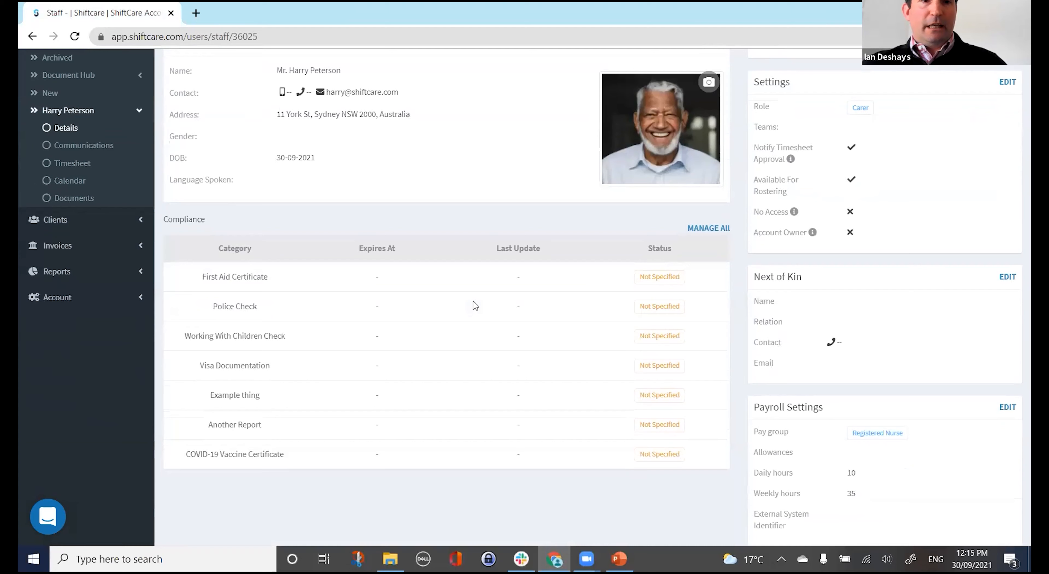
pyautogui.click(708, 226)
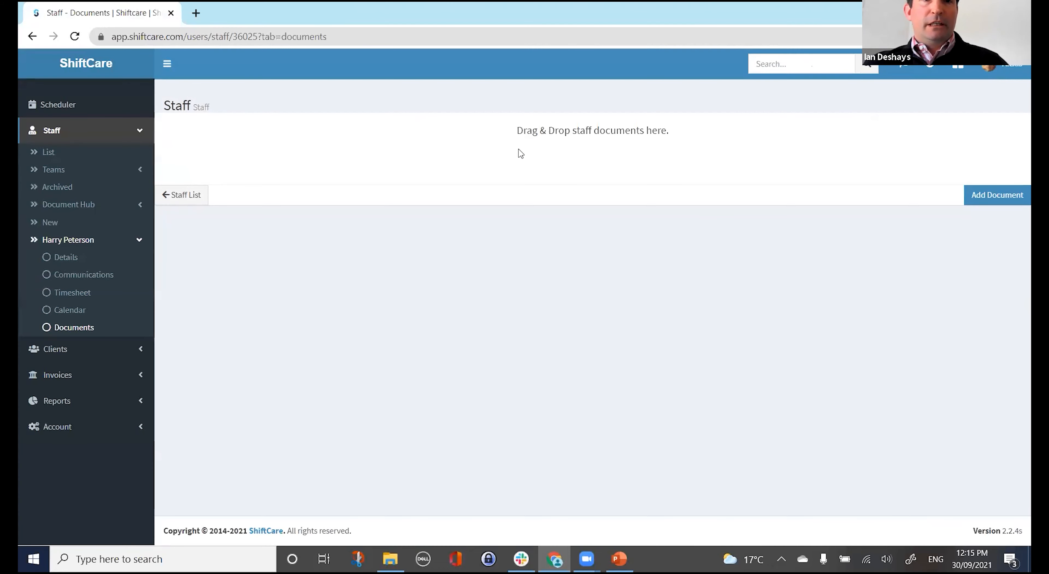
# Upload First Aid Certificate.pdf and set its category to First Aid Certificate.
pyautogui.hotkey('alt', 'Tab')
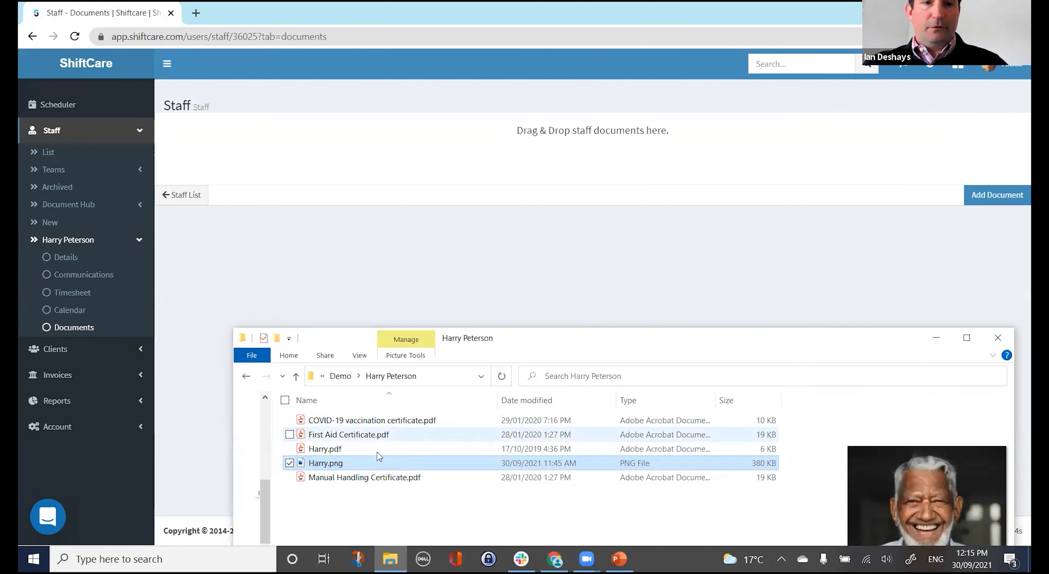
pyautogui.moveTo(377, 438); pyautogui.dragTo(536, 150)
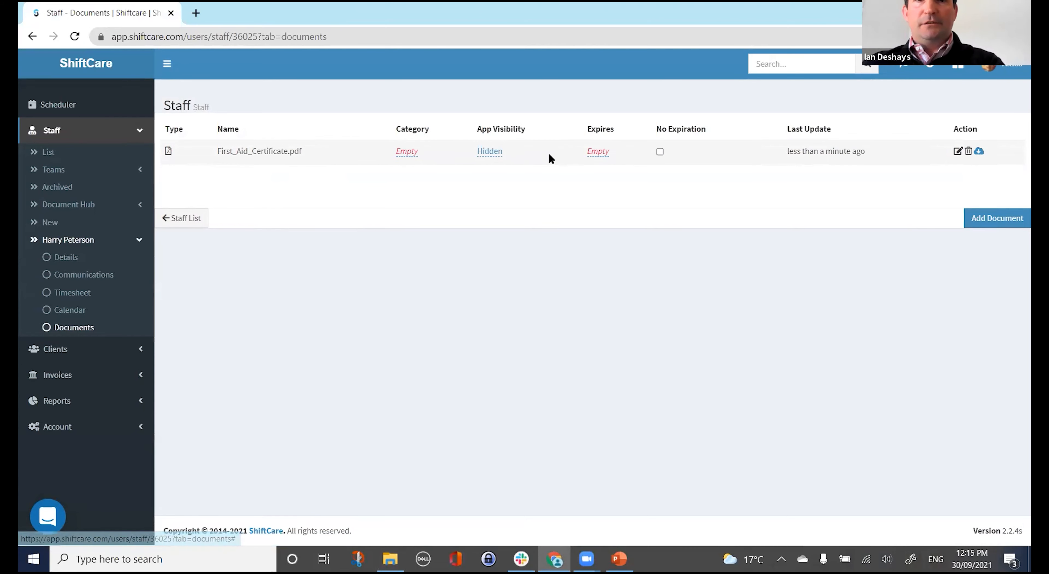
pyautogui.click(414, 154)
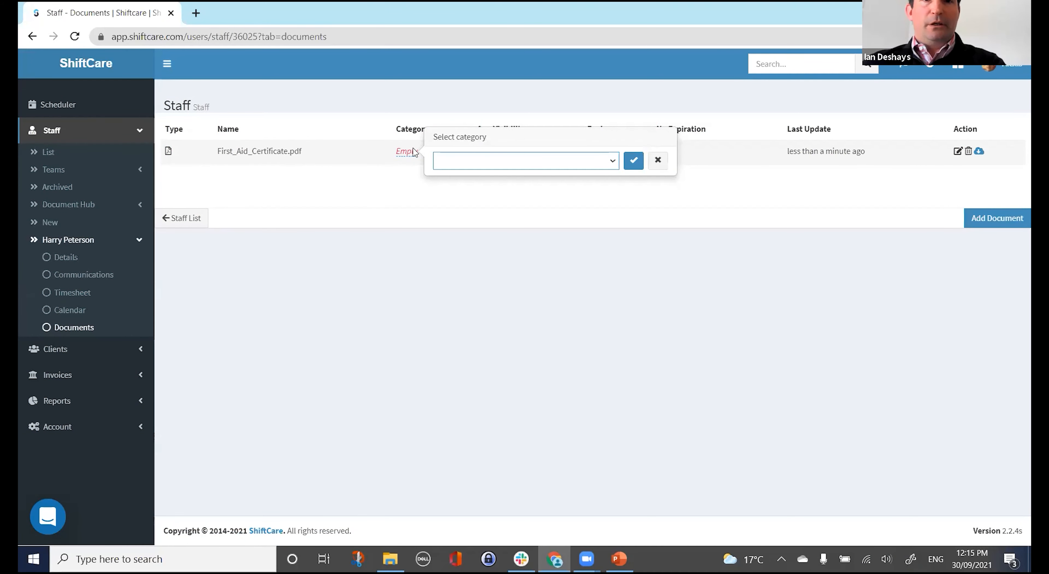
pyautogui.click(451, 166)
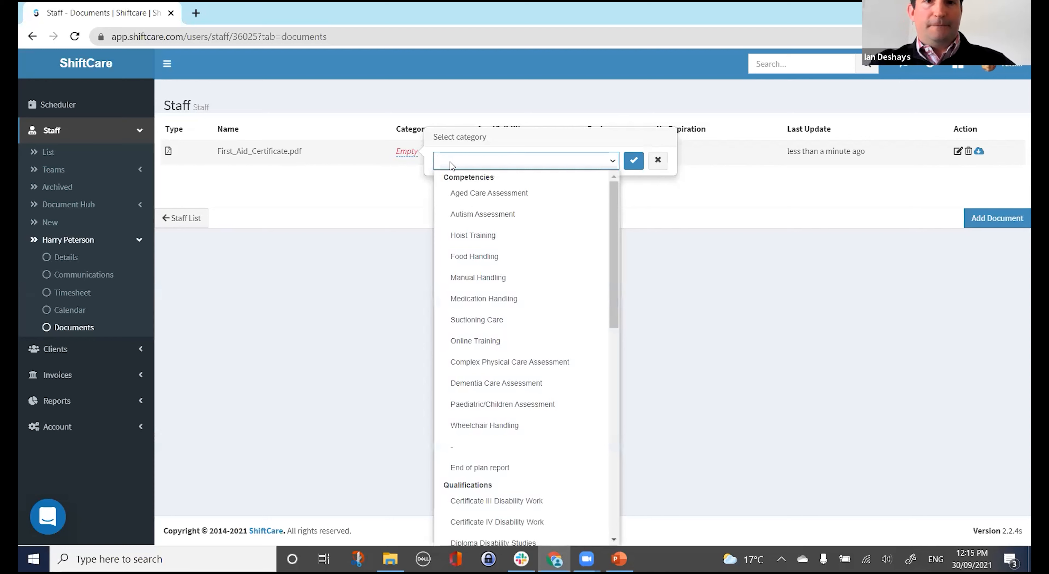
pyautogui.write('ficate')
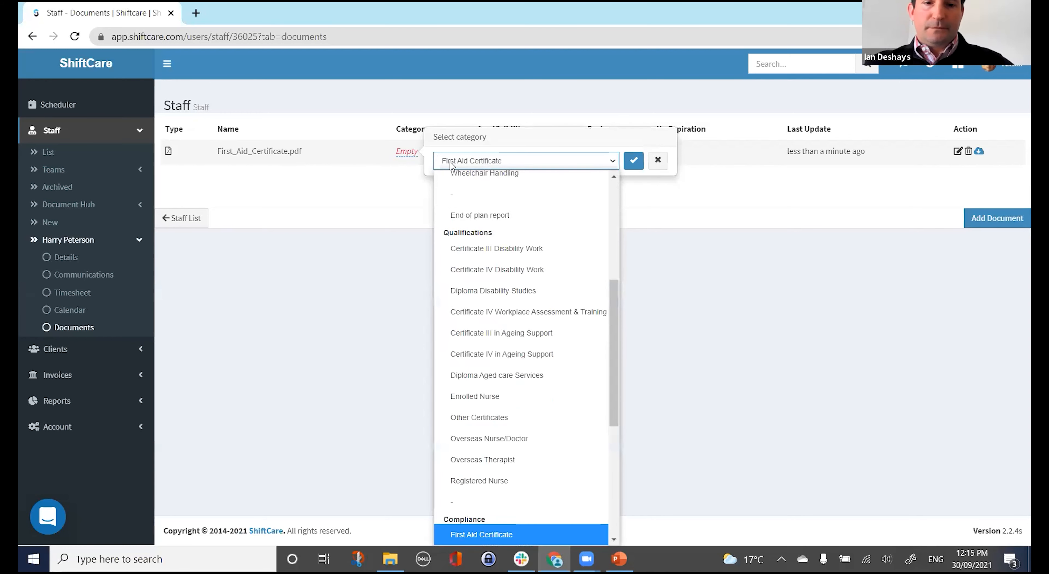
pyautogui.click(470, 534)
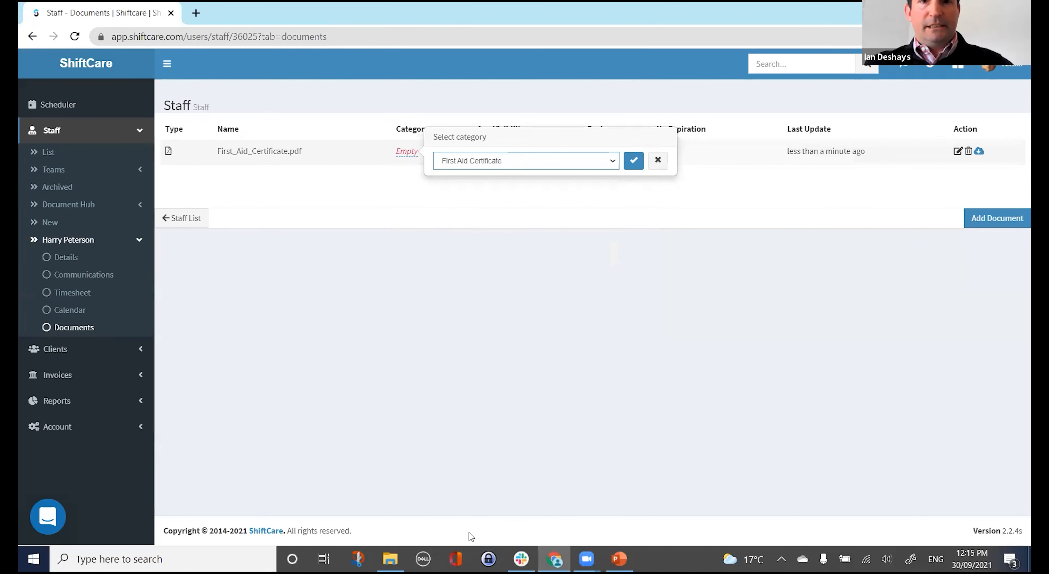
pyautogui.click(632, 160)
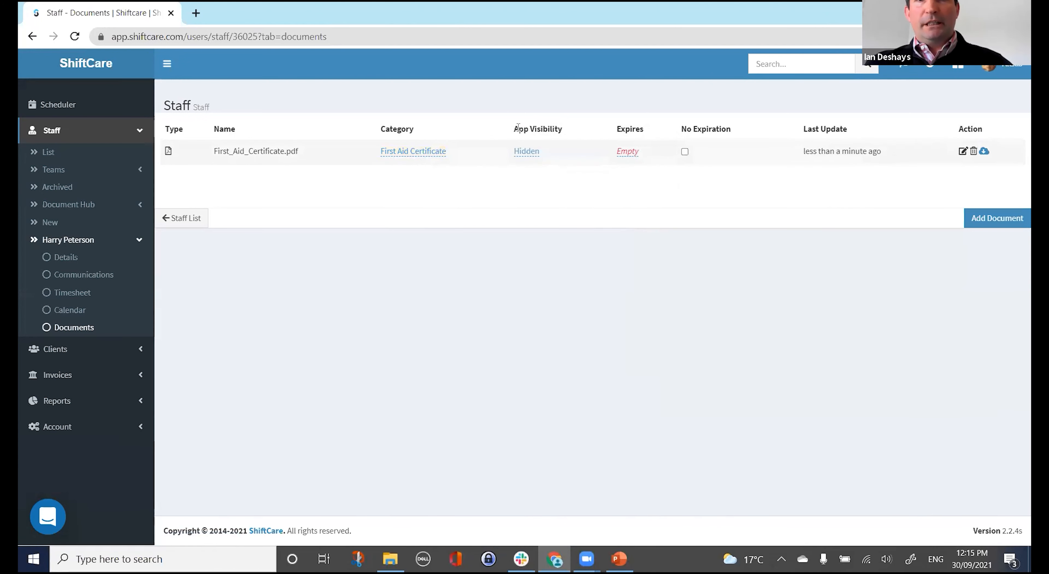
# Set the certificate's App Visibility to Visible.
pyautogui.moveTo(518, 128); pyautogui.dragTo(562, 133)
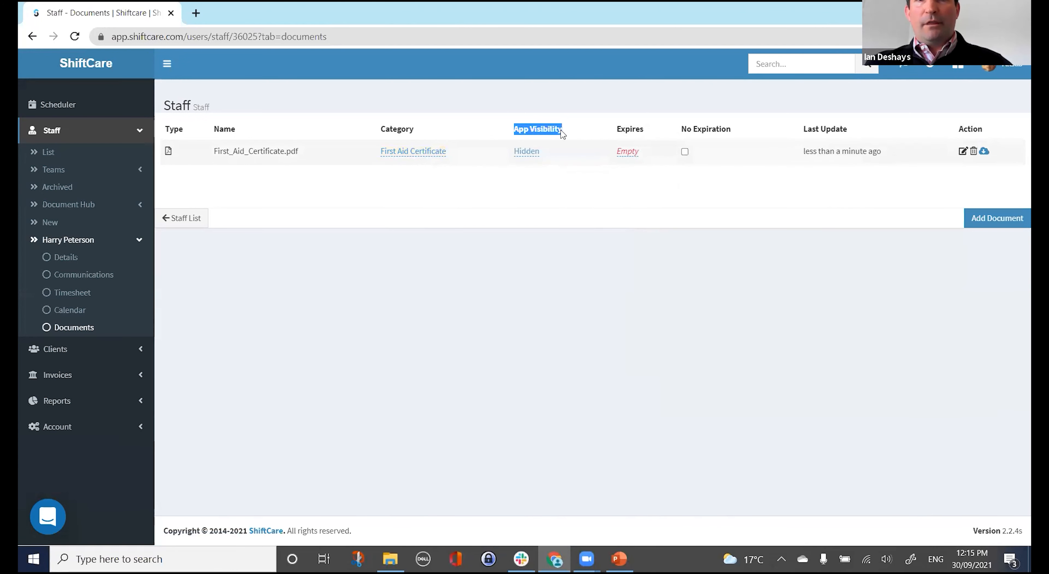
pyautogui.click(527, 157)
pyautogui.click(520, 125)
pyautogui.click(513, 144)
pyautogui.click(541, 124)
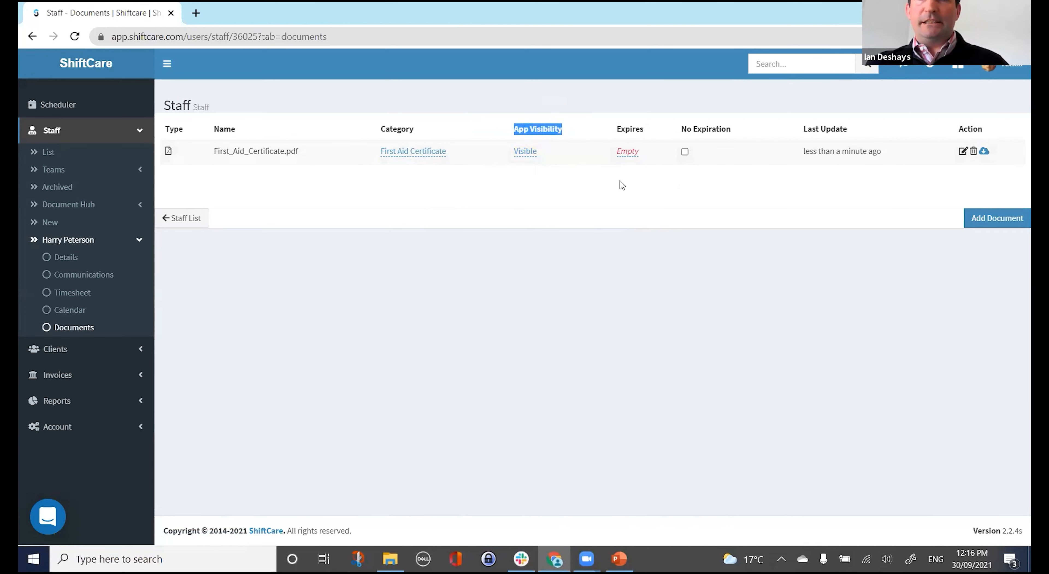
# Give the certificate an expiry date of 06/01/2022.
pyautogui.click(631, 154)
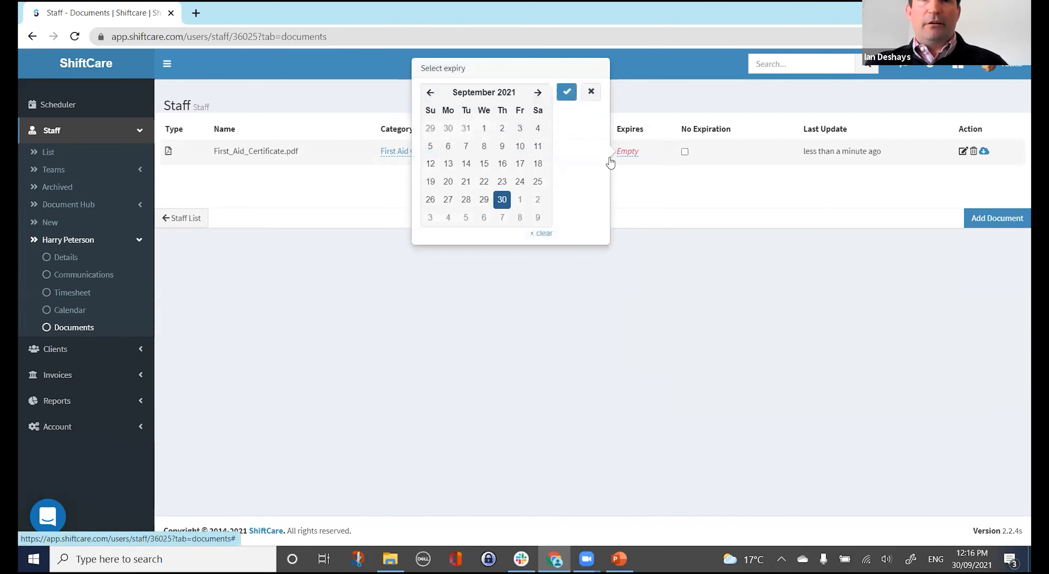
pyautogui.click(538, 92)
pyautogui.click(537, 92)
pyautogui.click(537, 92)
pyautogui.click(538, 92)
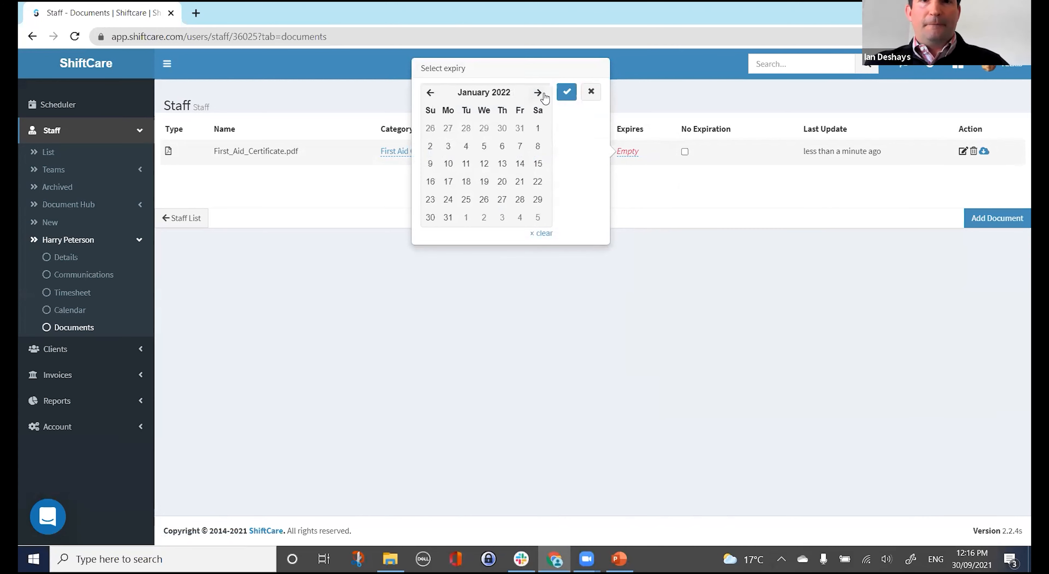
pyautogui.click(502, 146)
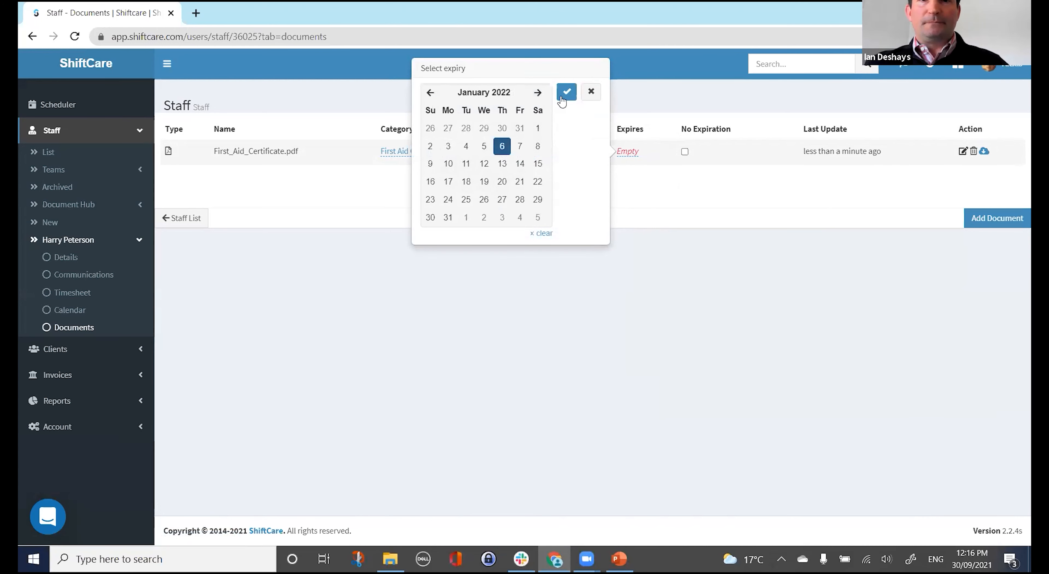
pyautogui.click(566, 92)
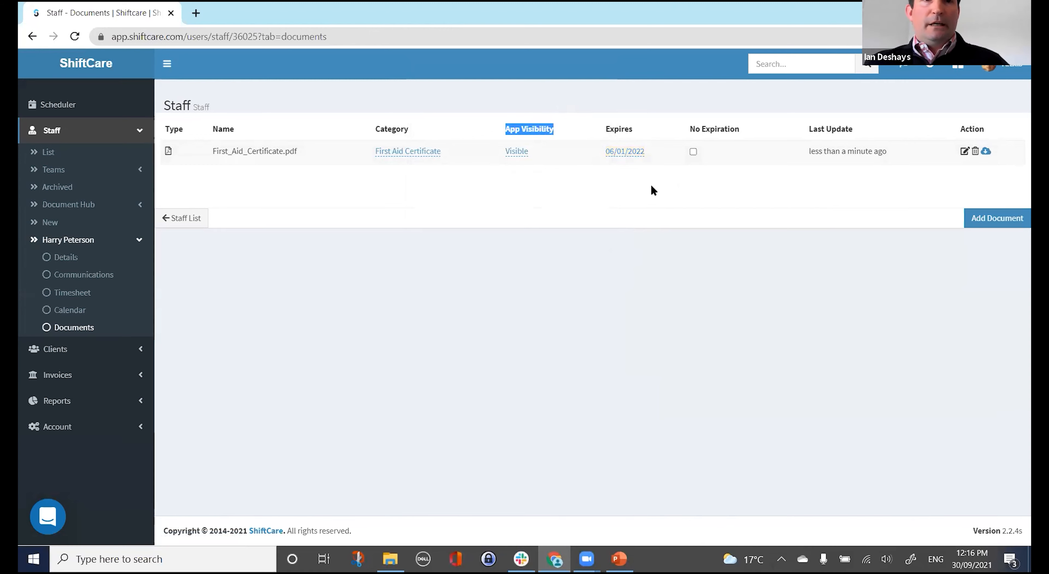
pyautogui.hotkey('alt', 'Tab')
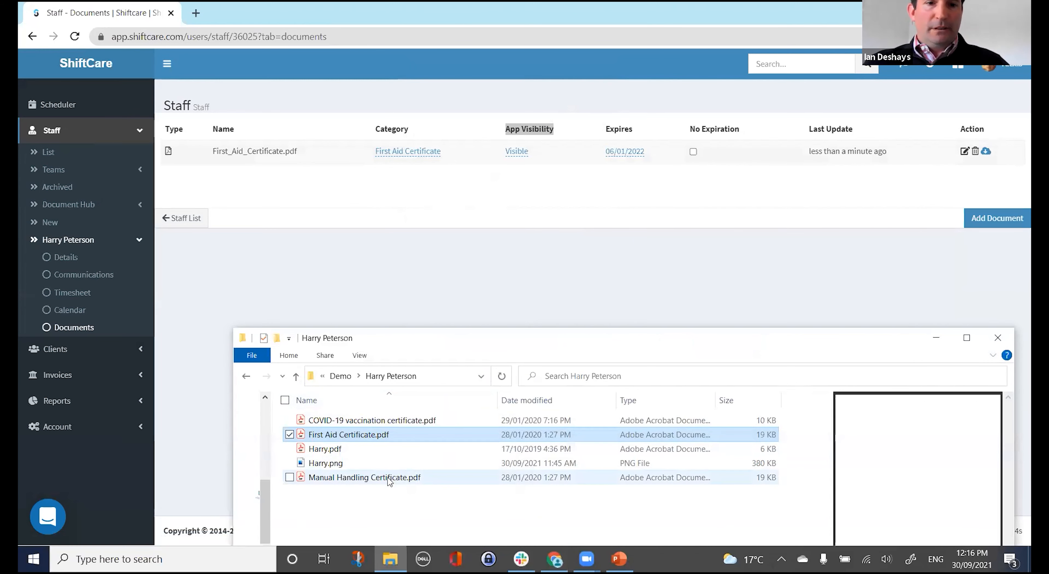
# Upload Manual Handling Certificate.pdf, categorise it as Manual Handling, and mark it No Expiration.
pyautogui.click(389, 478)
pyautogui.moveTo(497, 193); pyautogui.dragTo(485, 228)
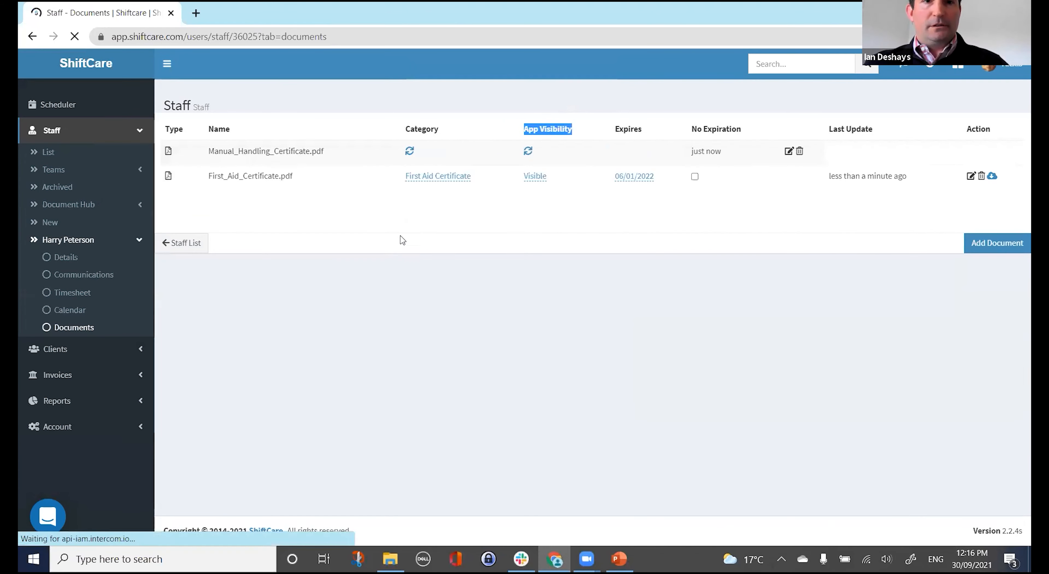
pyautogui.click(428, 152)
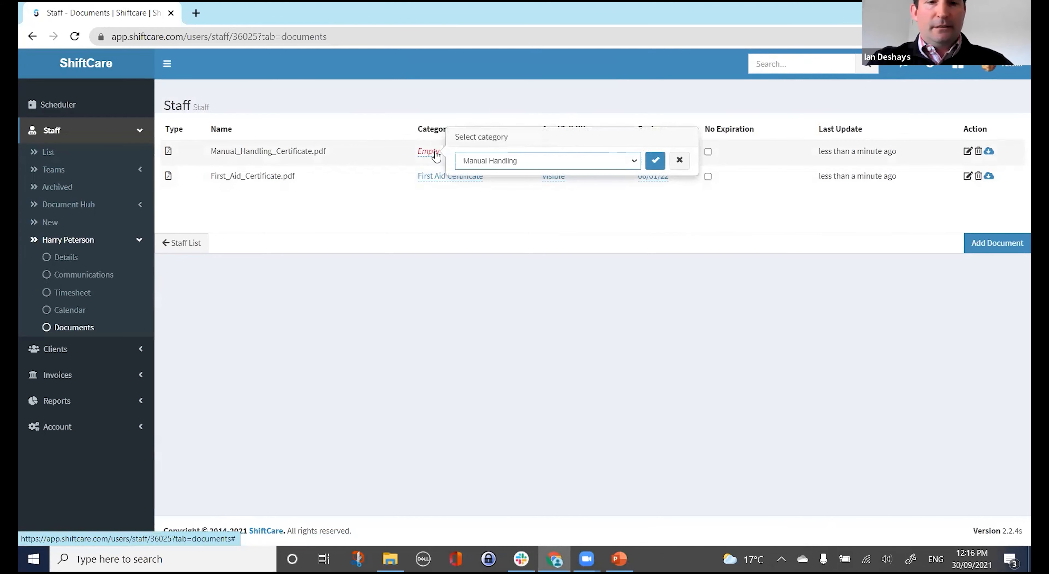
pyautogui.click(656, 160)
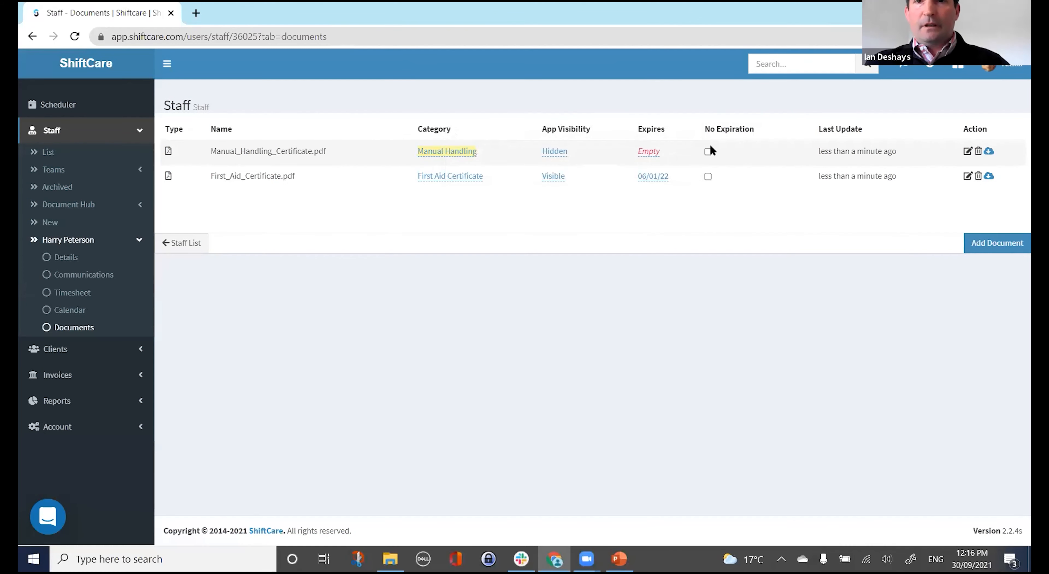
pyautogui.click(708, 152)
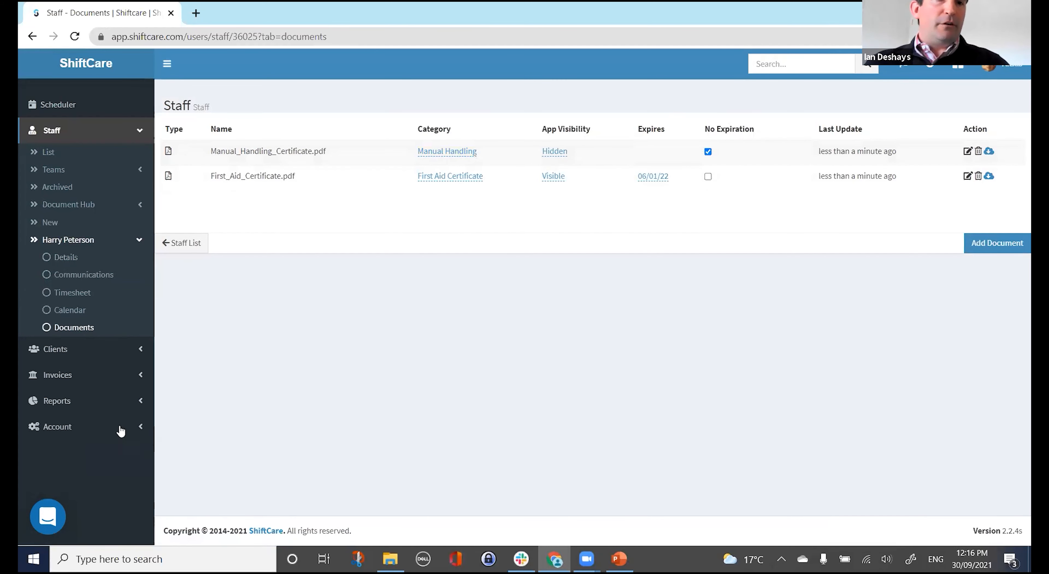
# Look over the first aid document's category options unchanged, then open the Compliance report in a new tab.
pyautogui.click(66, 399)
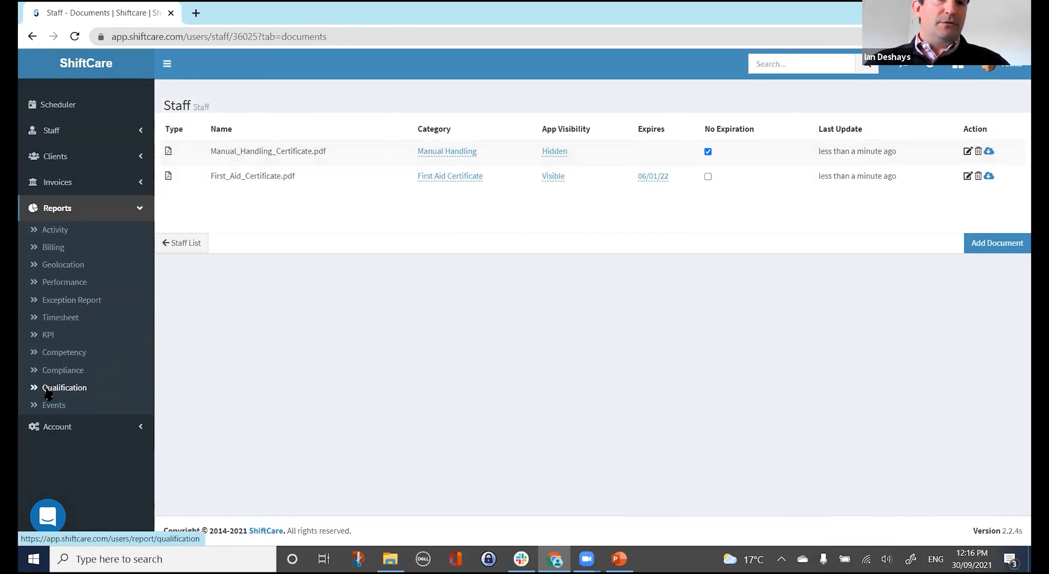
pyautogui.click(450, 176)
pyautogui.click(647, 190)
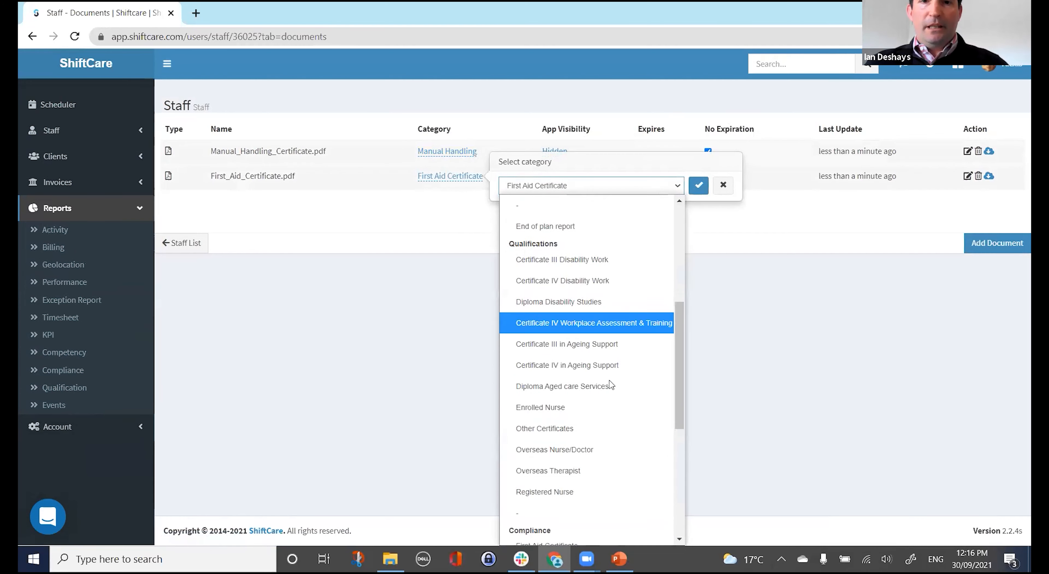
pyautogui.scroll(5, 609, 367)
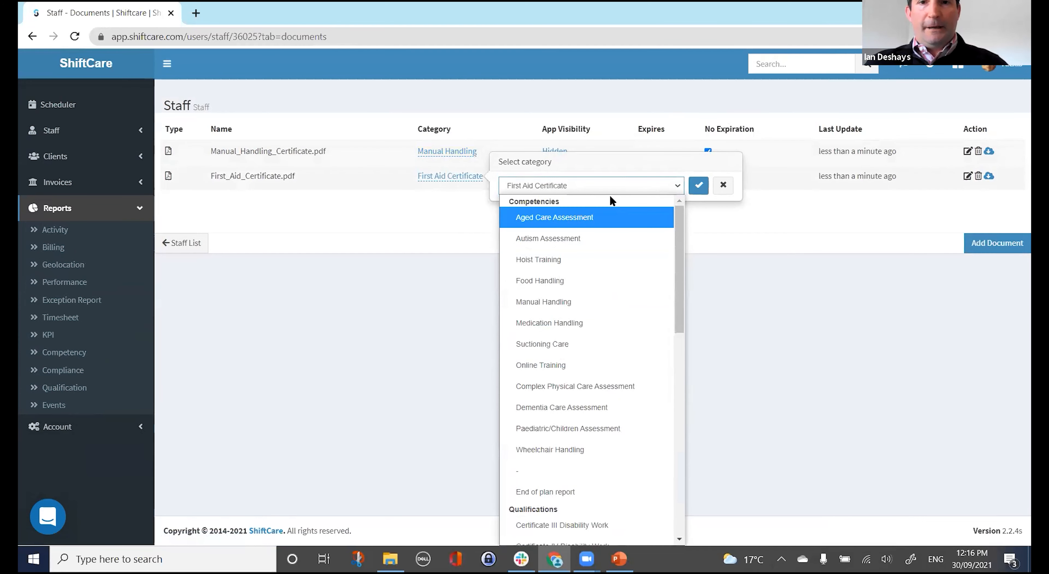
pyautogui.scroll(-10, 570, 350)
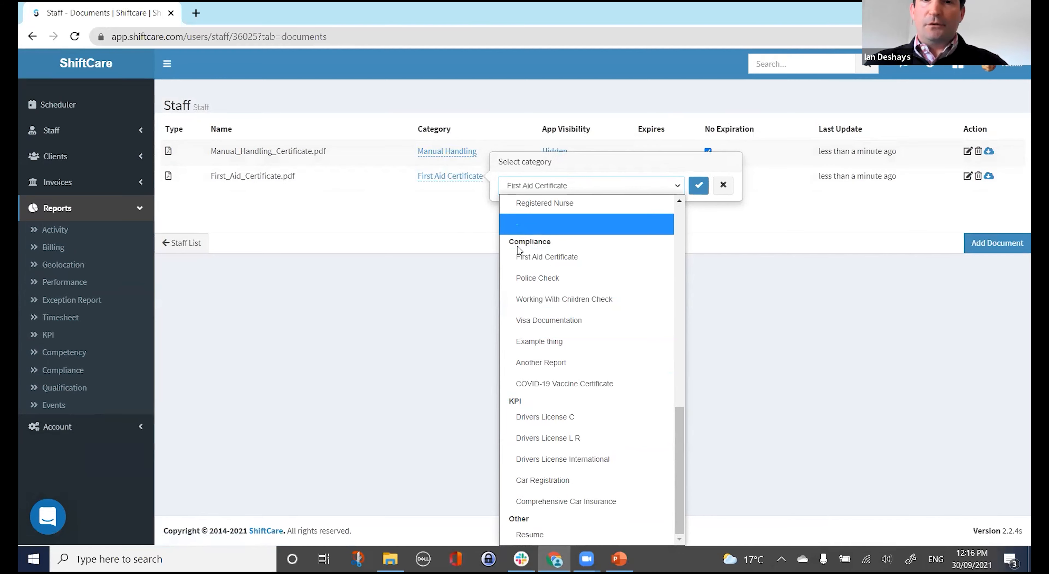
pyautogui.click(245, 376)
pyautogui.middleClick(78, 370)
pyautogui.click(262, 14)
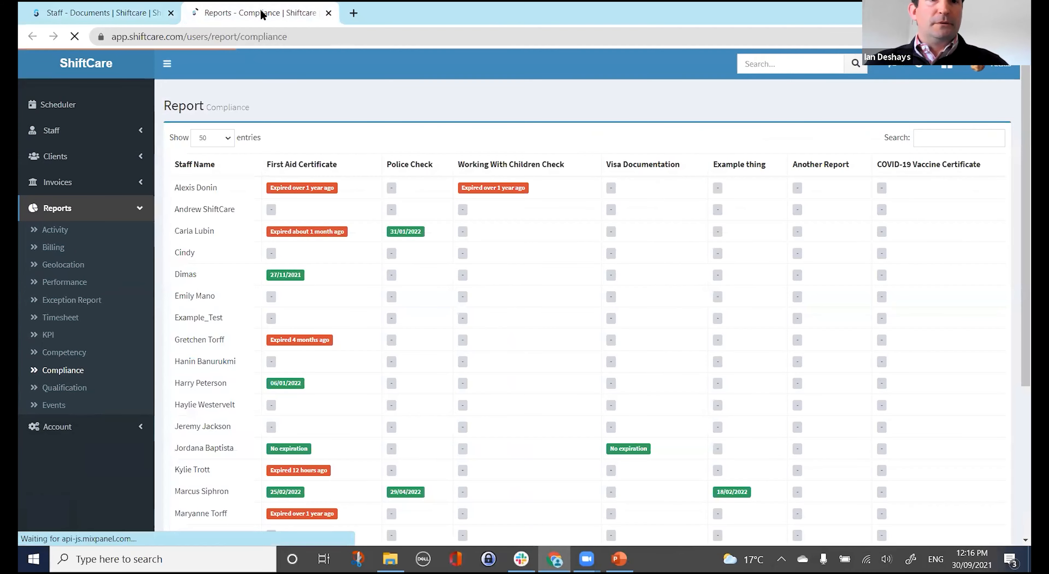
# Filter the Compliance report by the staff member's first name, check the certificate columns, then open Account Settings.
pyautogui.hotkey('ctrl', 'f')
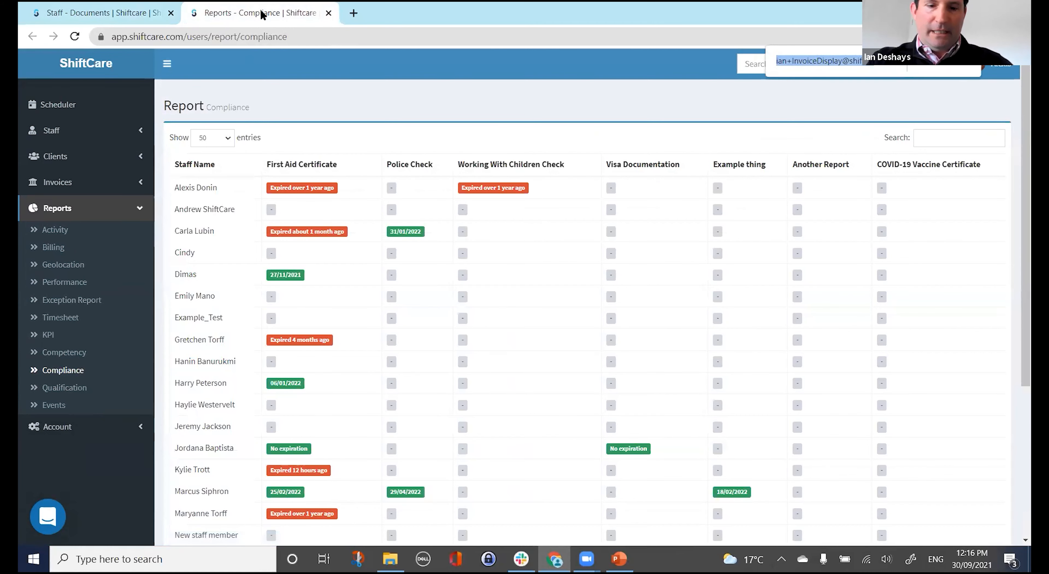
pyautogui.write('harr')
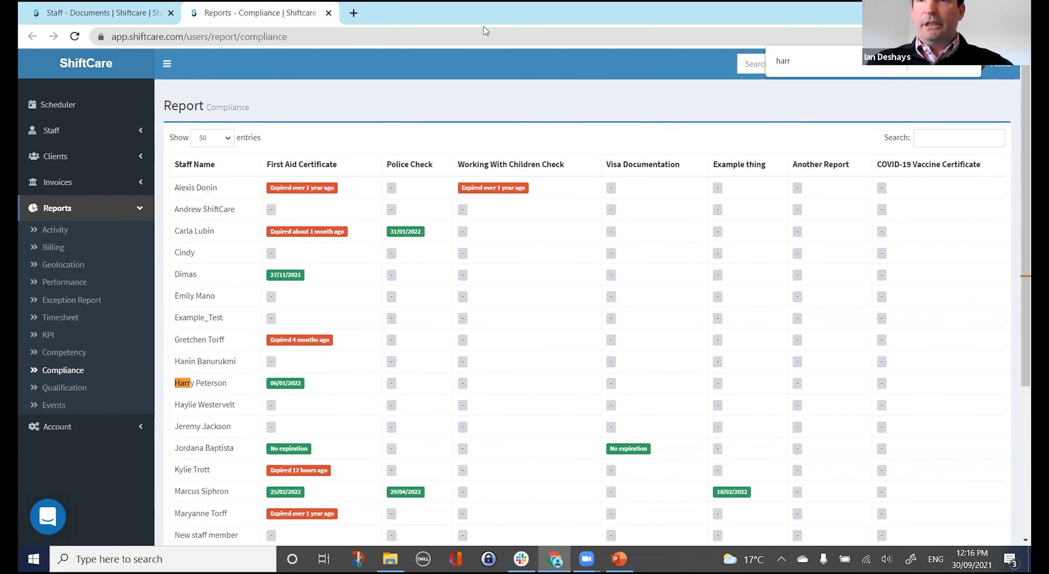
pyautogui.click(930, 138)
pyautogui.write('Harry')
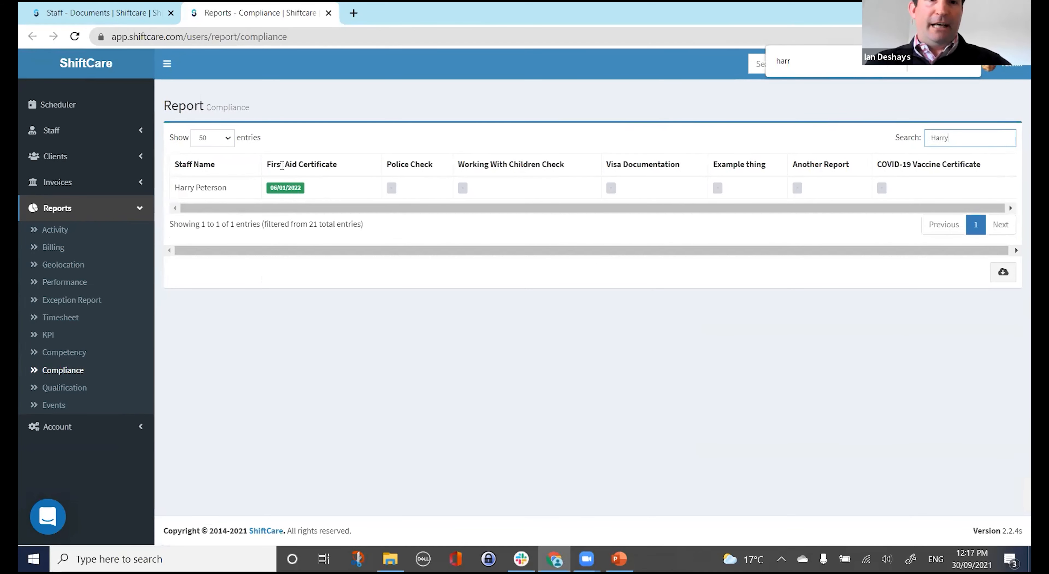
pyautogui.moveTo(271, 164); pyautogui.dragTo(316, 165)
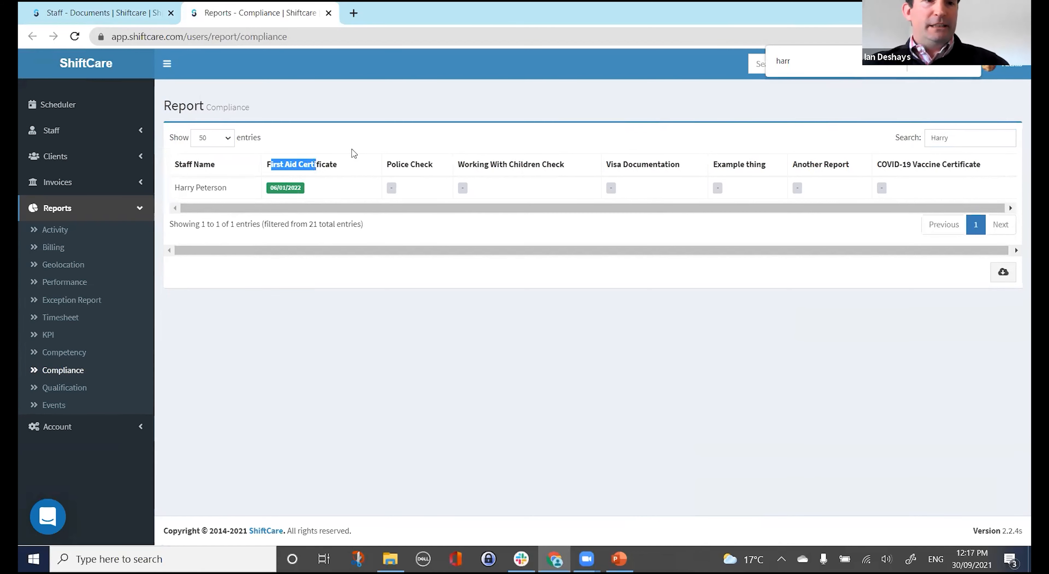
pyautogui.moveTo(883, 160); pyautogui.dragTo(976, 161)
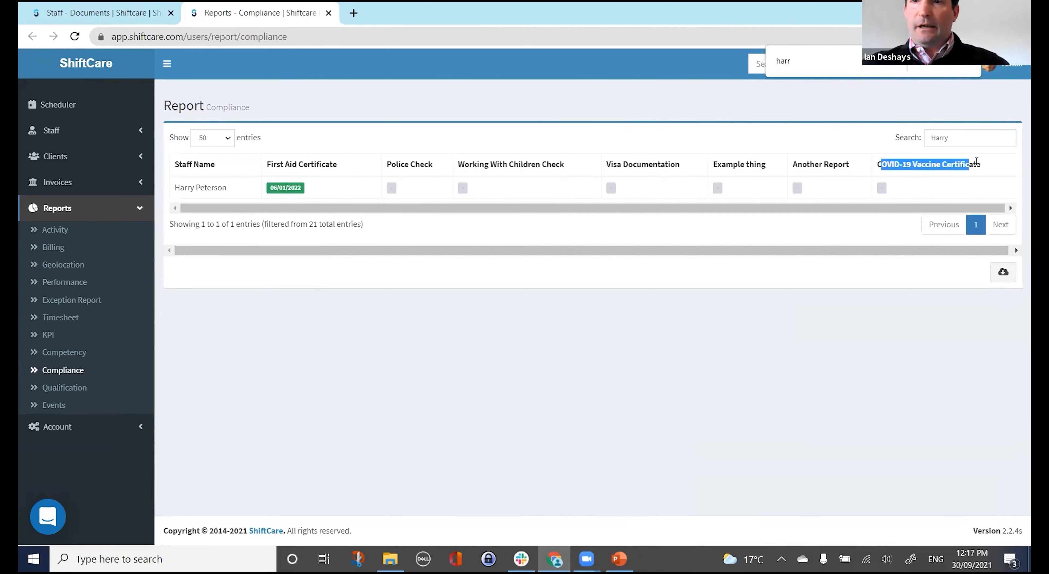
pyautogui.doubleClick(976, 163)
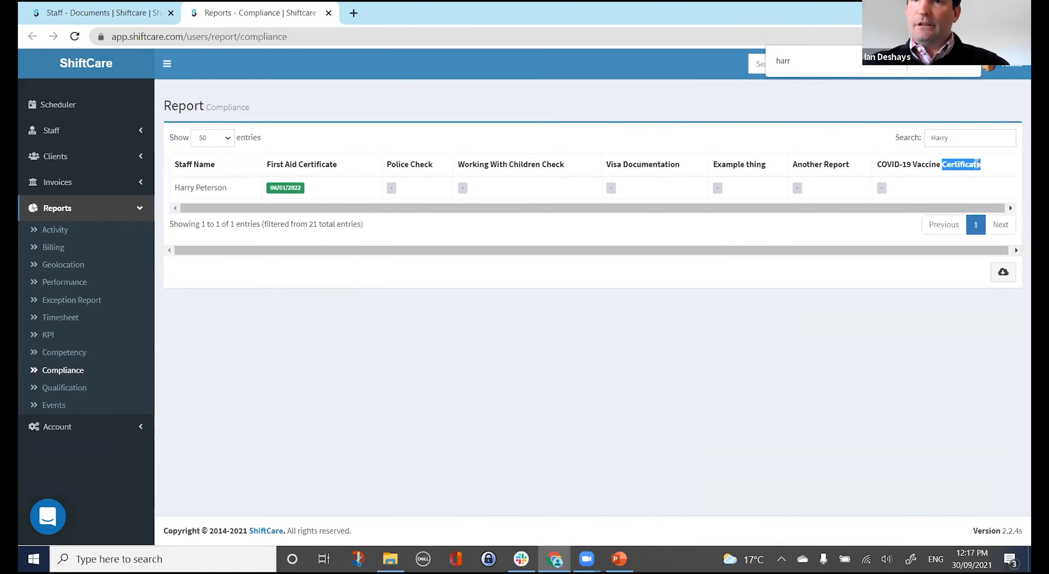
pyautogui.click(63, 429)
pyautogui.click(63, 257)
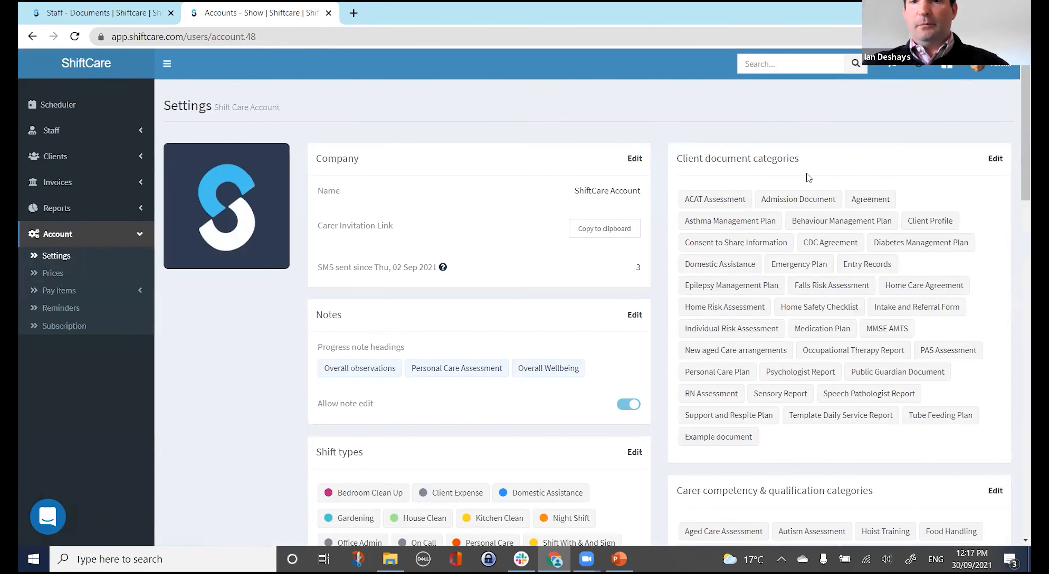
# Swap the COVID-19 Vaccine Certificate compliance heading for 'Covid-19 Vaccine Cert' and save the settings.
pyautogui.scroll(-3, 808, 177)
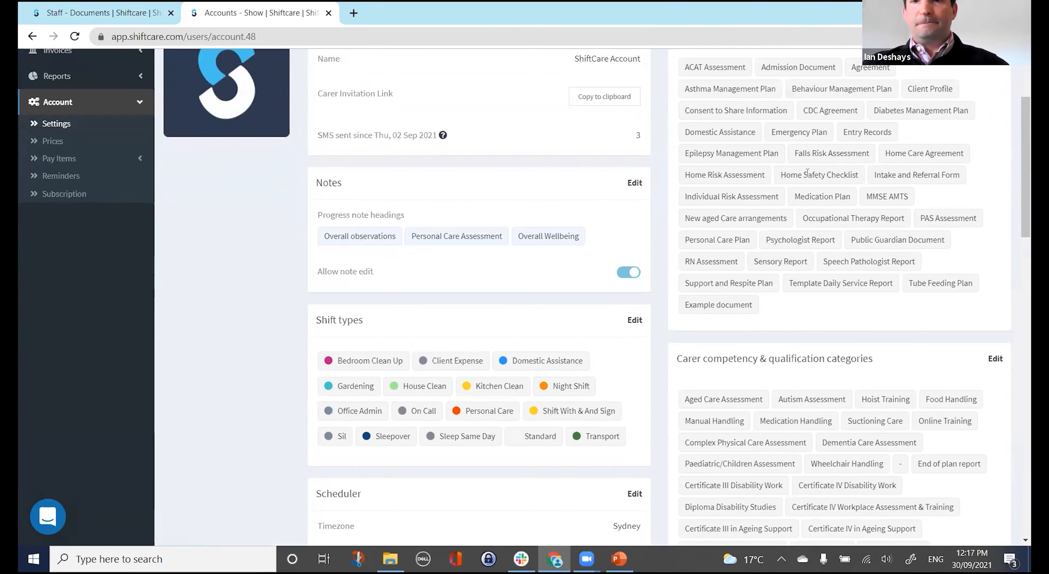
pyautogui.scroll(3, 808, 178)
pyautogui.scroll(-10, 808, 178)
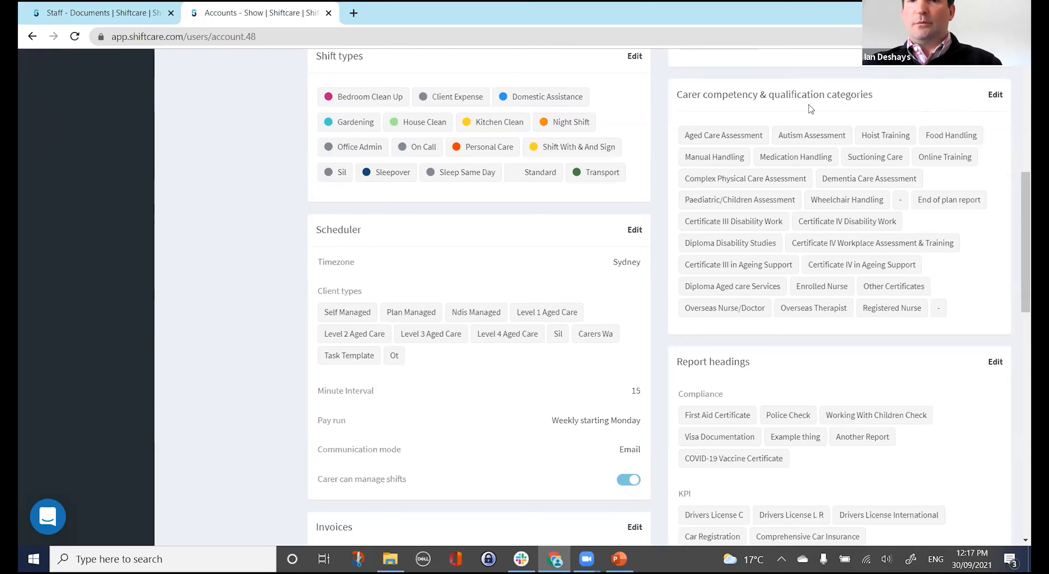
pyautogui.scroll(-3, 748, 249)
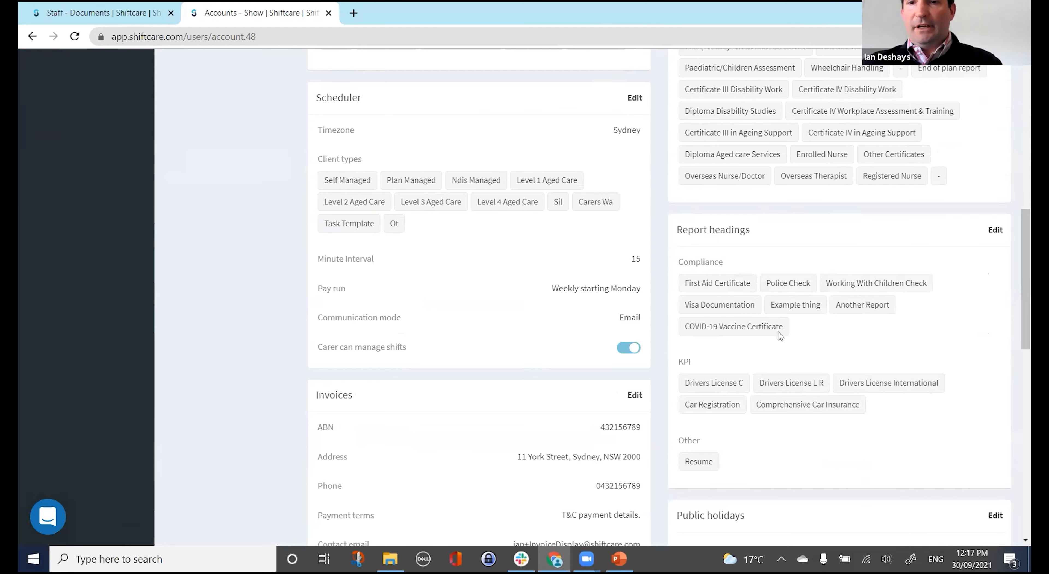
pyautogui.click(996, 231)
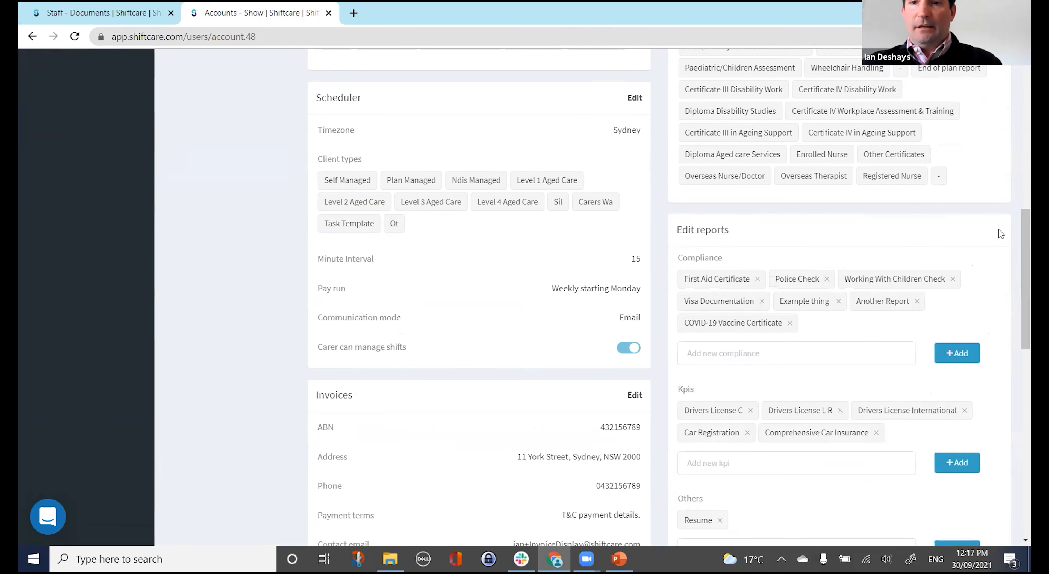
pyautogui.click(790, 323)
pyautogui.click(760, 334)
pyautogui.write('Covid')
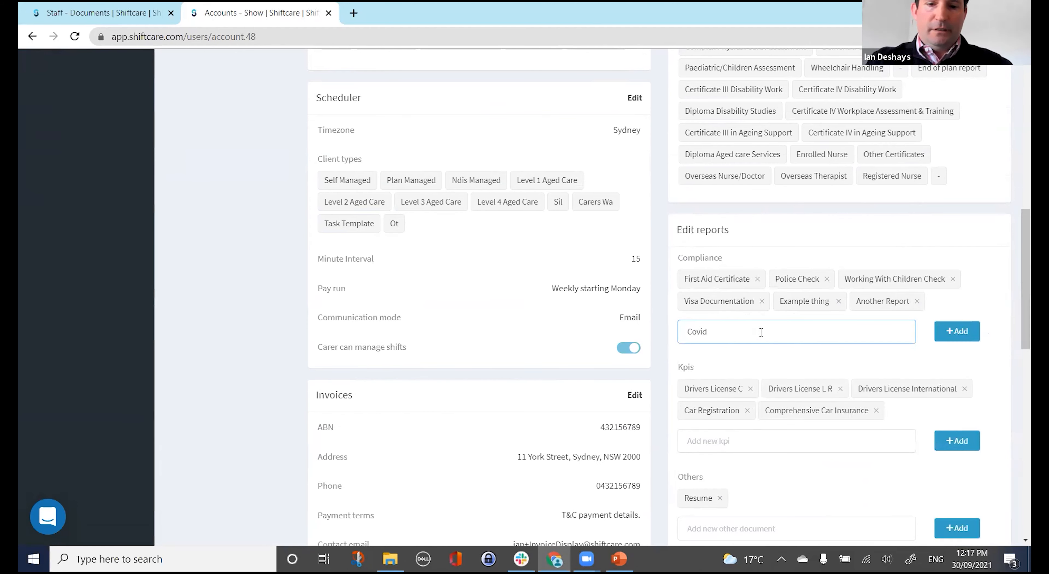
pyautogui.write('-19 Vaccine Cert')
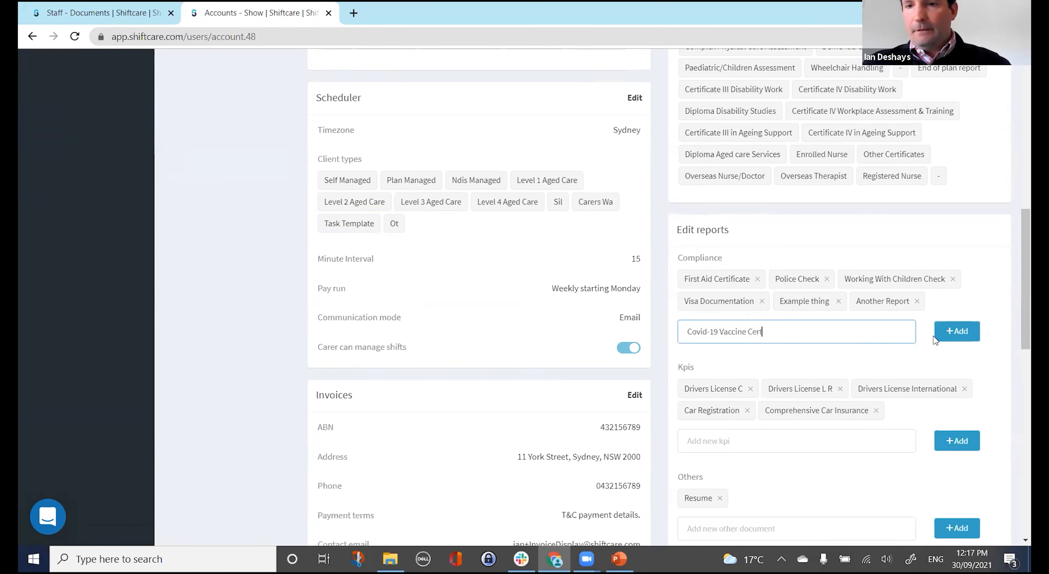
pyautogui.click(942, 336)
pyautogui.scroll(-3, 776, 346)
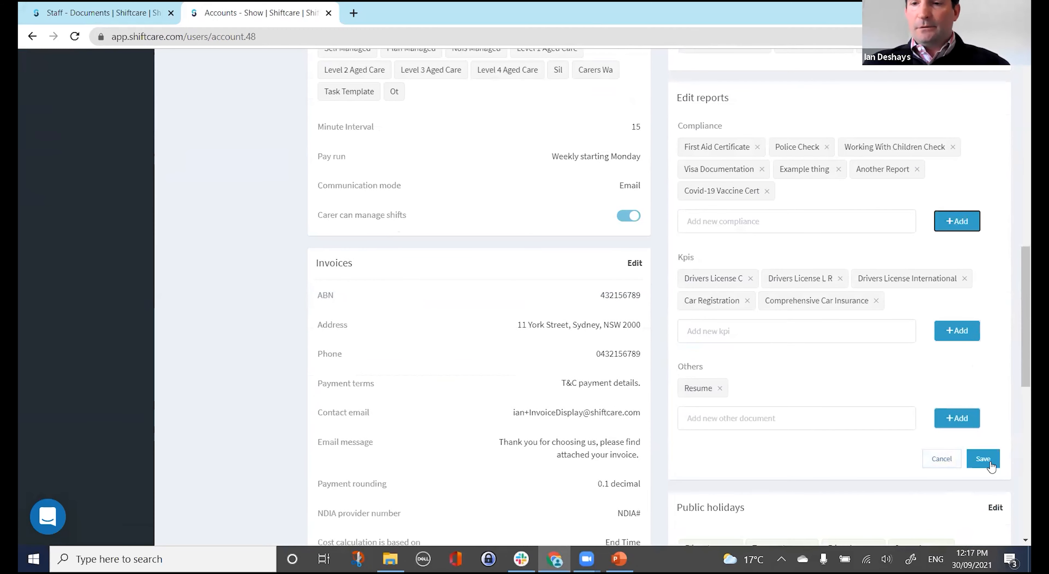
pyautogui.click(982, 459)
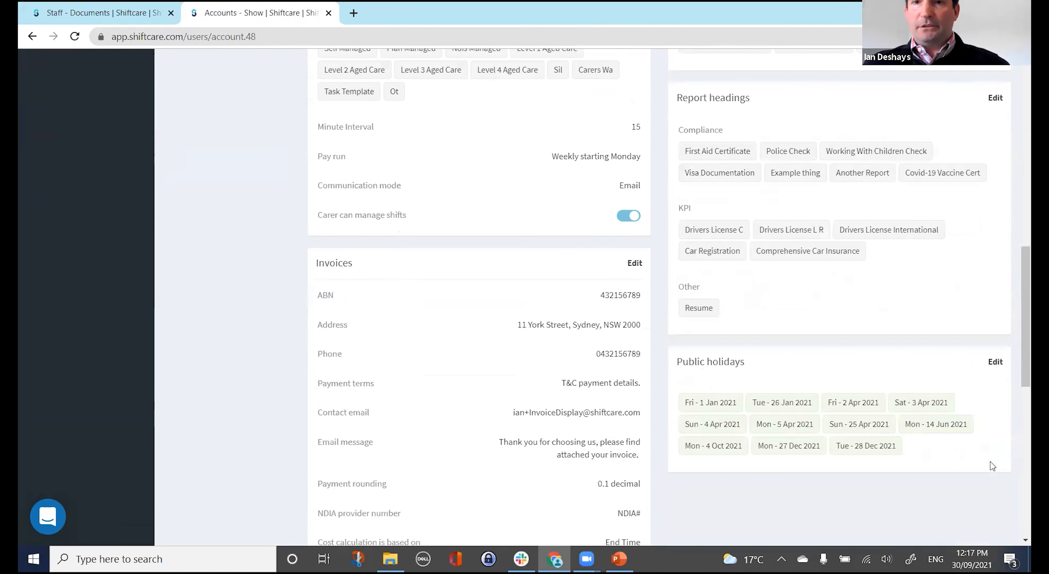
# Reload the Compliance report to check the new Covid-19 Vaccine Cert column, then return to Staff Documents.
pyautogui.scroll(15, 218, 159)
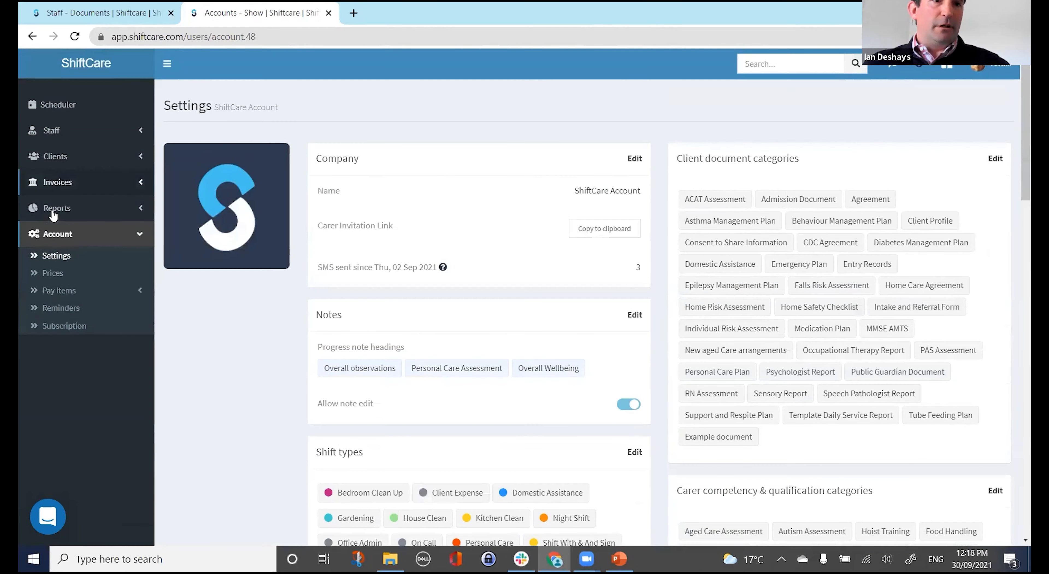
pyautogui.click(53, 210)
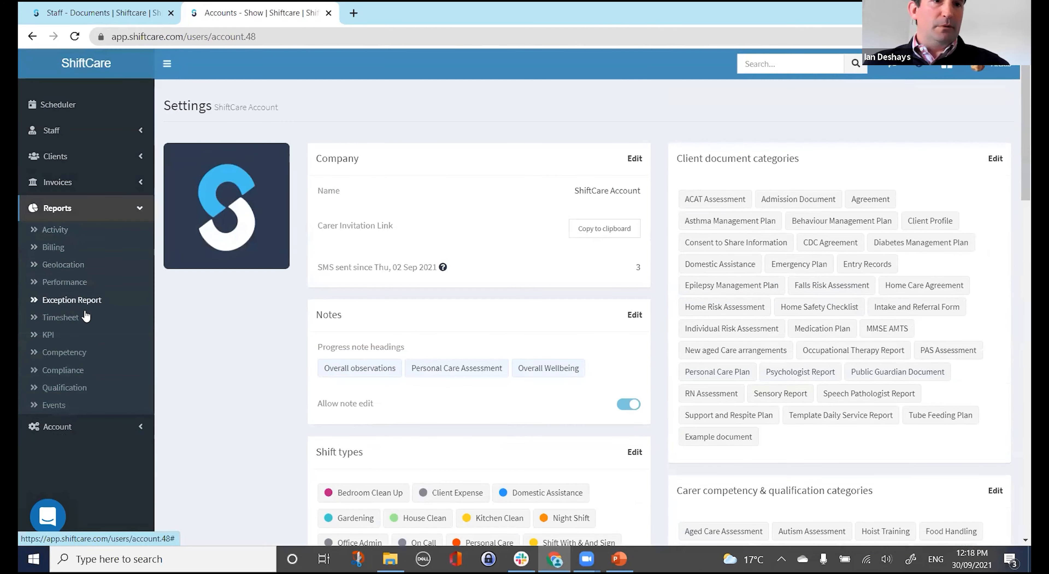
pyautogui.click(63, 370)
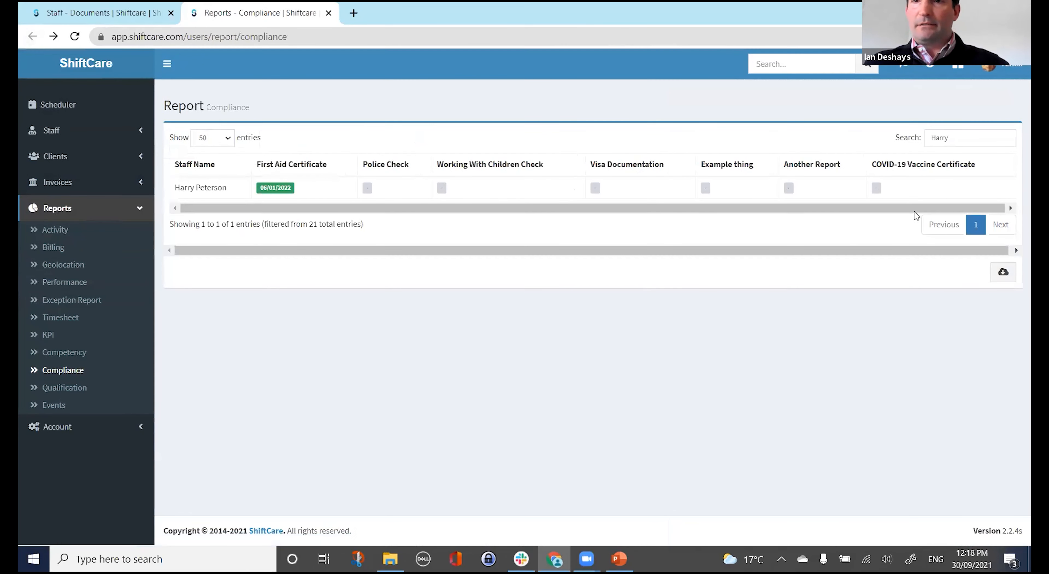
pyautogui.press('F5')
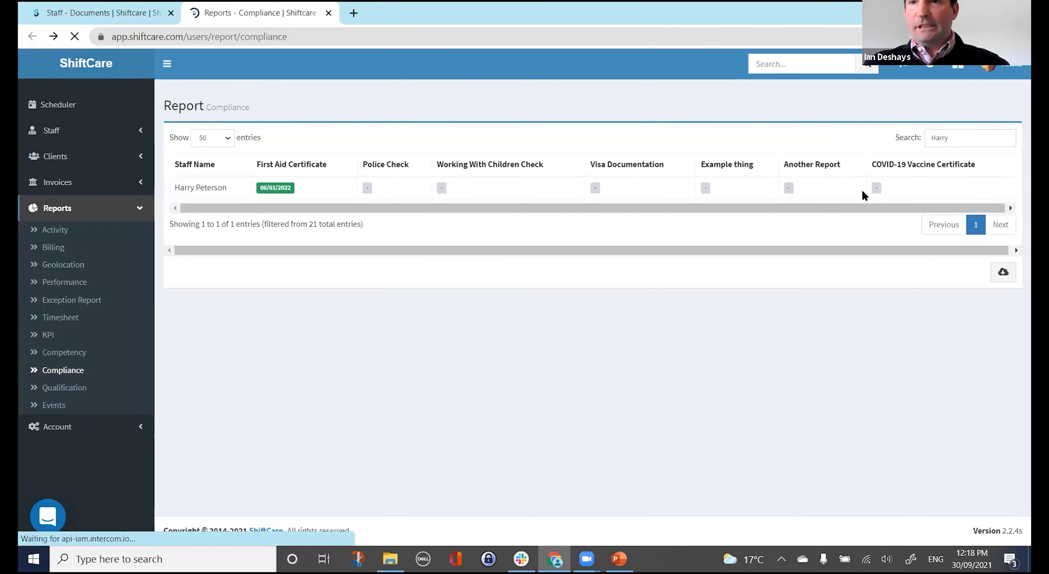
pyautogui.moveTo(909, 165); pyautogui.dragTo(981, 168)
pyautogui.click(963, 169)
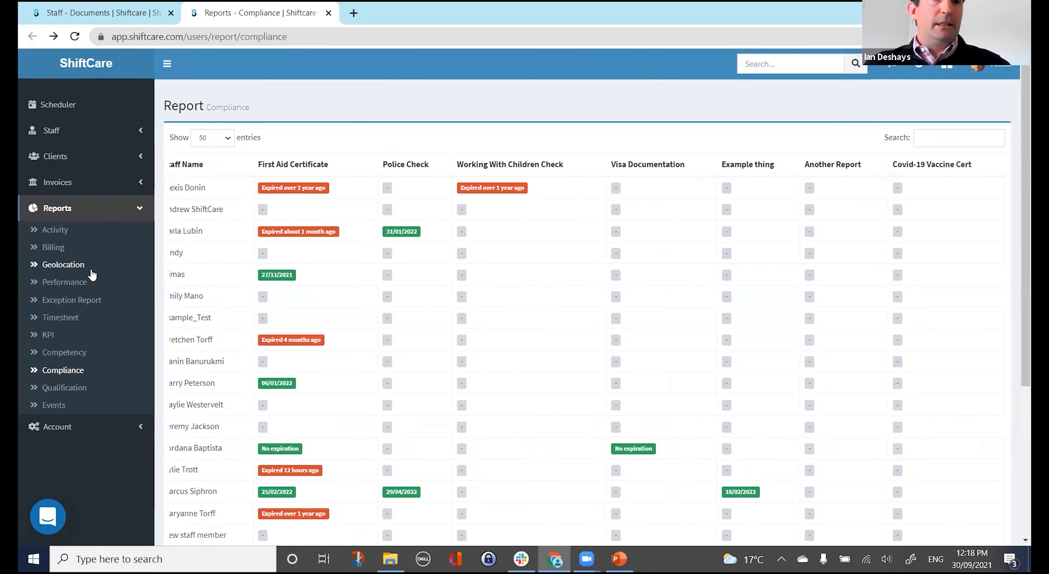
pyautogui.click(114, 14)
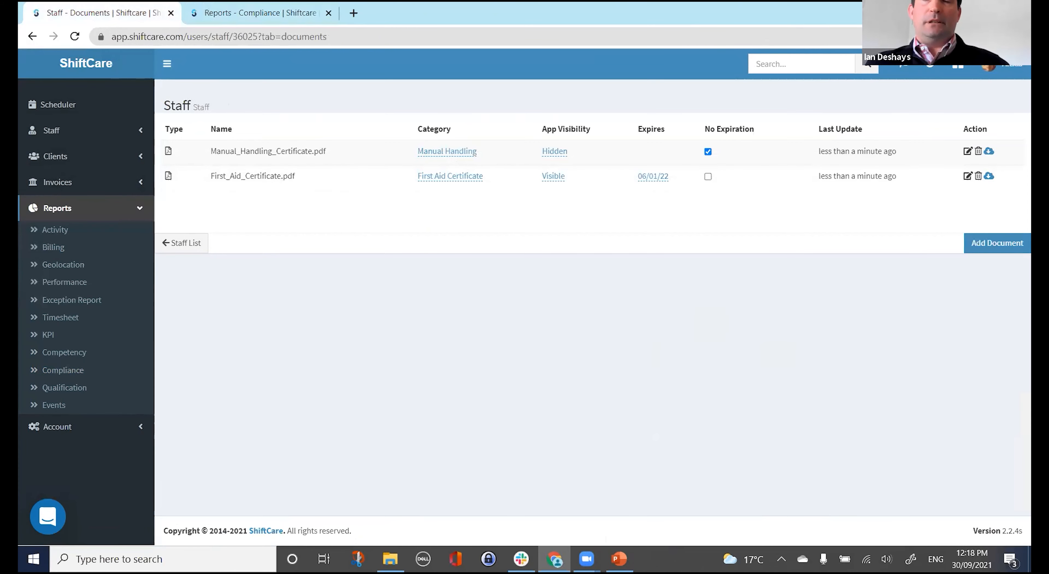
# Upload COVID-19_vaccination_certificate.pdf to the staff documents and categorise it as Covid-19 Vaccine Cert.
pyautogui.hotkey('alt', 'Tab')
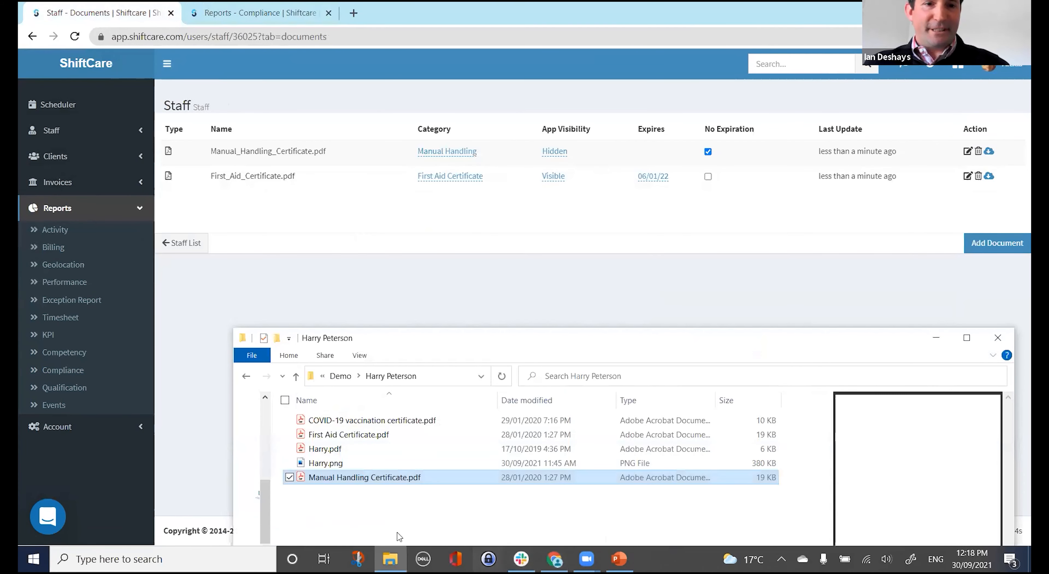
pyautogui.moveTo(393, 423); pyautogui.dragTo(421, 211)
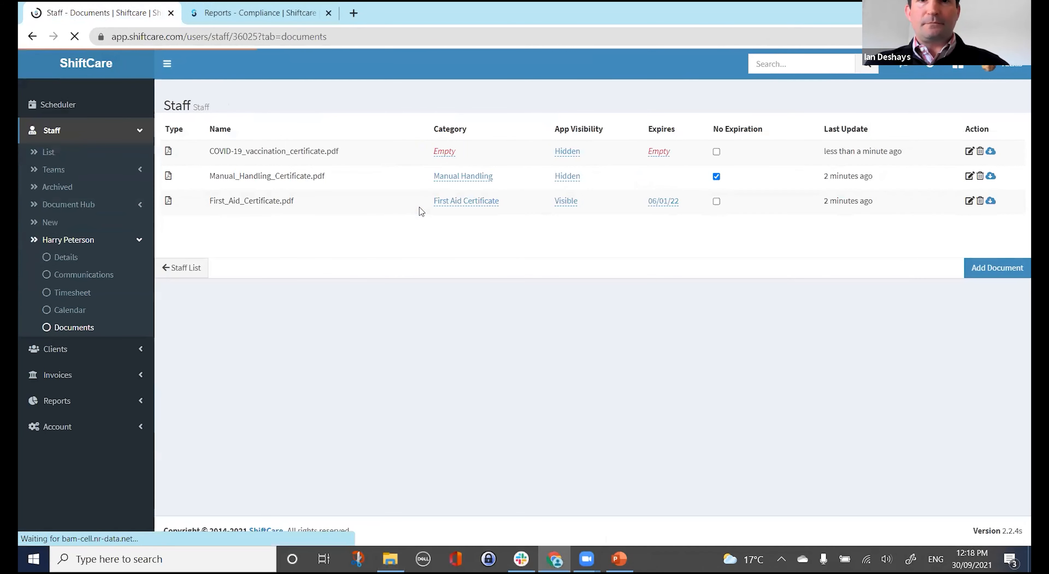
pyautogui.click(442, 153)
pyautogui.write('cov')
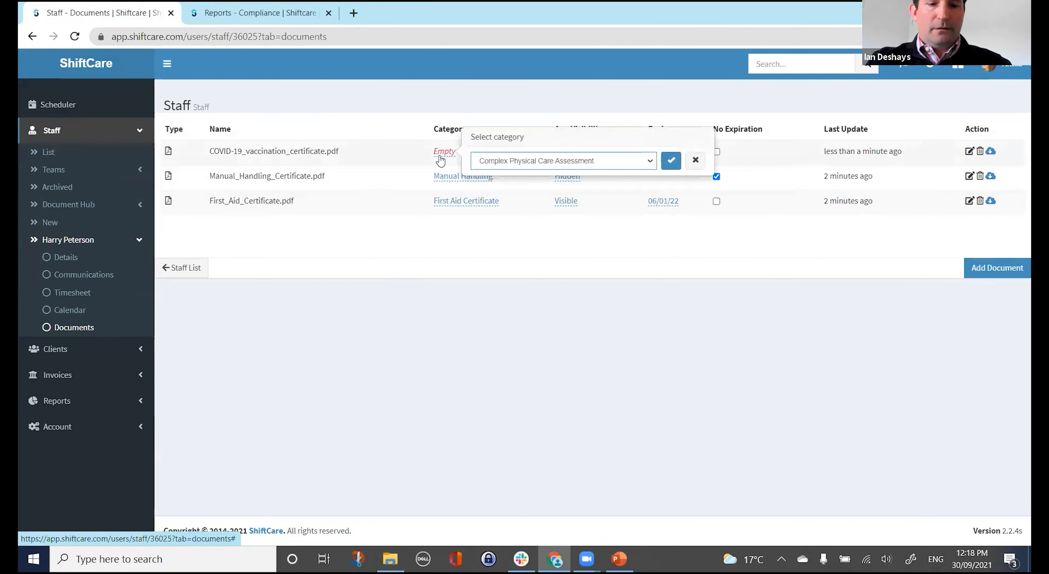
pyautogui.click(671, 162)
# Check the refreshed Compliance report filtered to 'Harry', then return to the documents list.
pyautogui.click(243, 14)
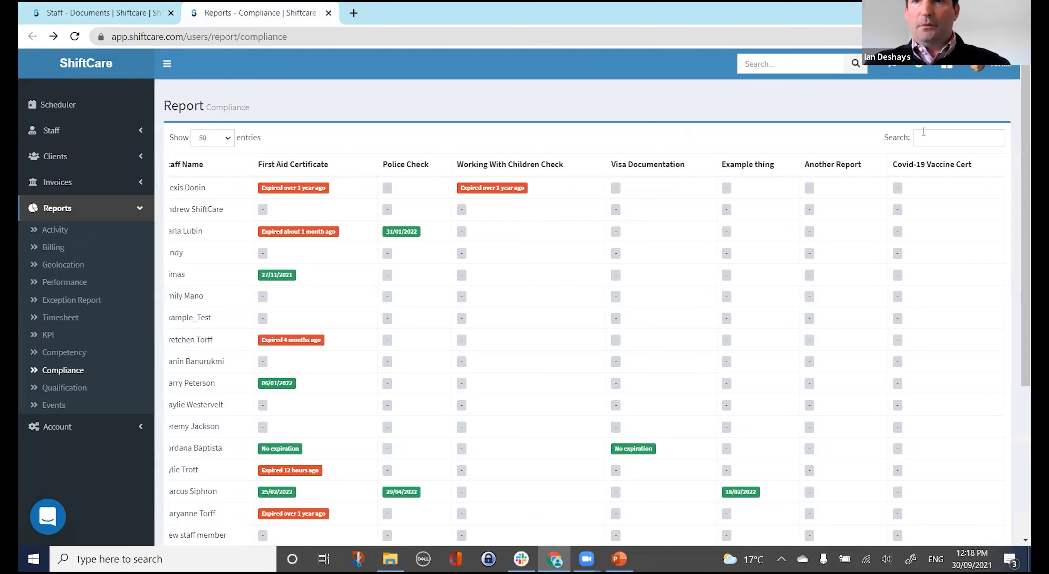
pyautogui.hotkey('ctrl', 'f')
pyautogui.click(760, 101)
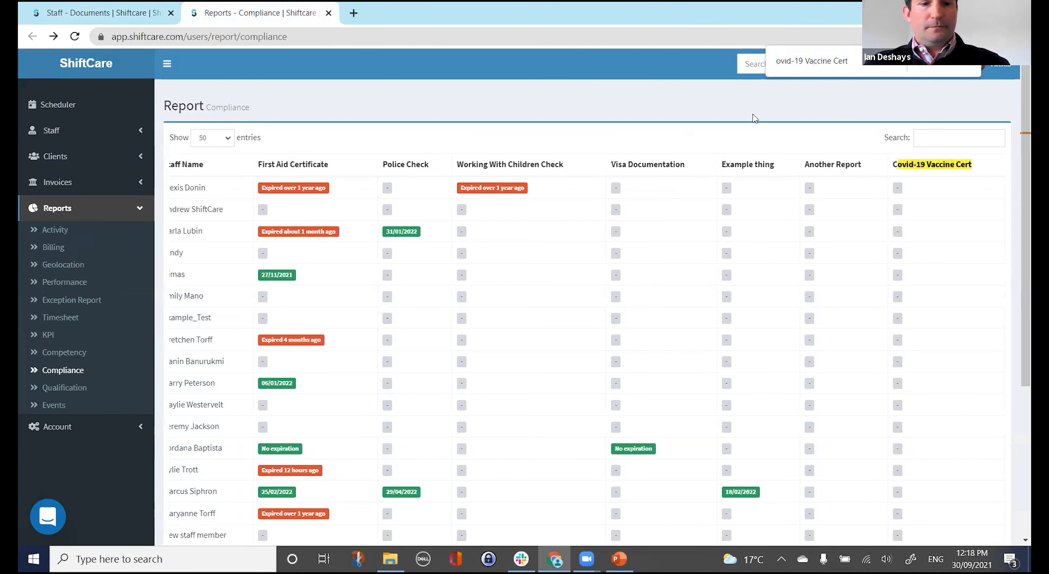
pyautogui.hotkey('ctrl', 'r')
pyautogui.click(925, 137)
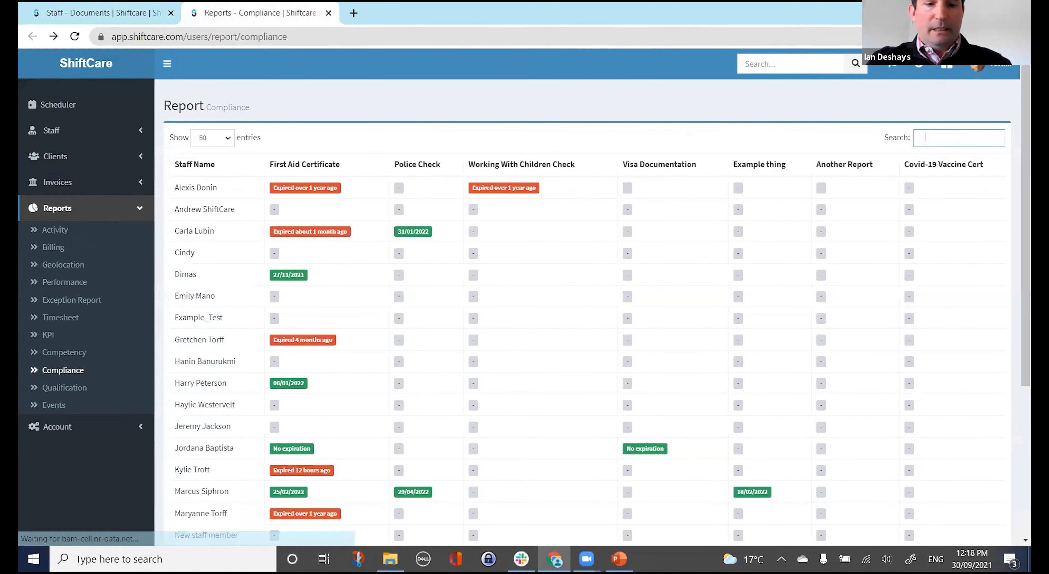
pyautogui.write('Harry')
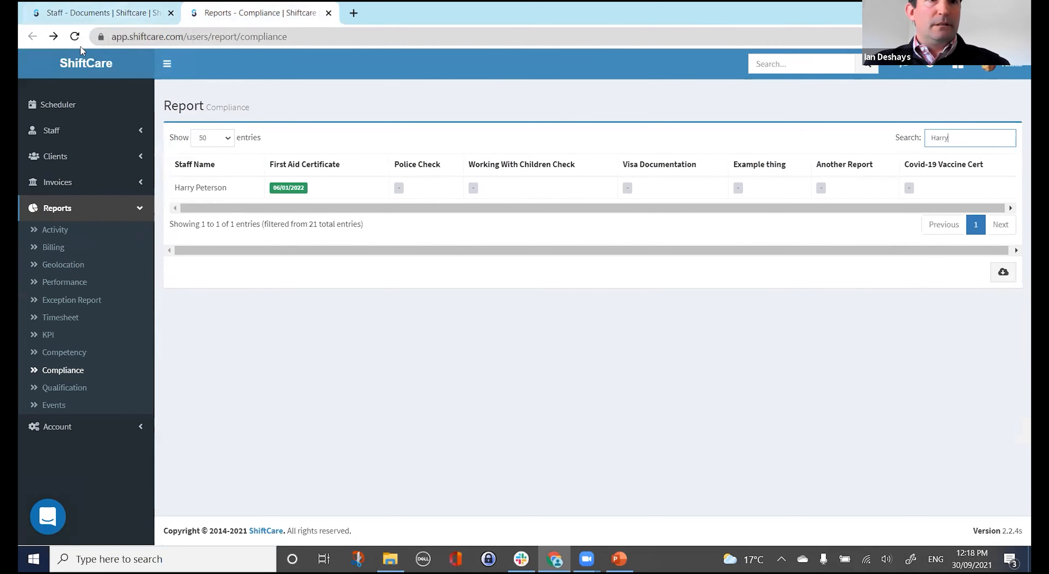
pyautogui.click(94, 14)
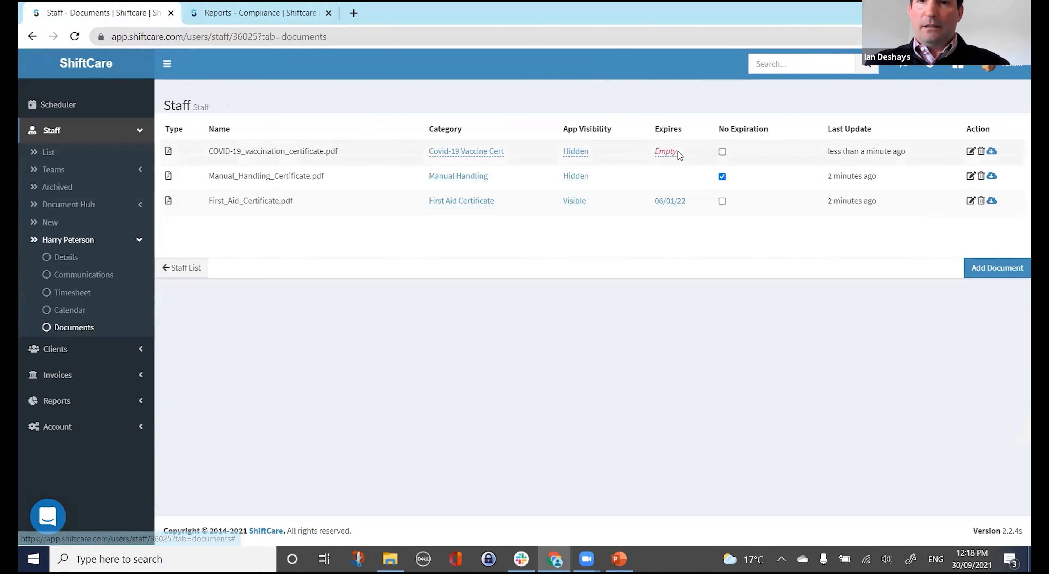
# Set the COVID-19 certificate's expiry date to 29 September 2021.
pyautogui.click(663, 153)
pyautogui.click(522, 199)
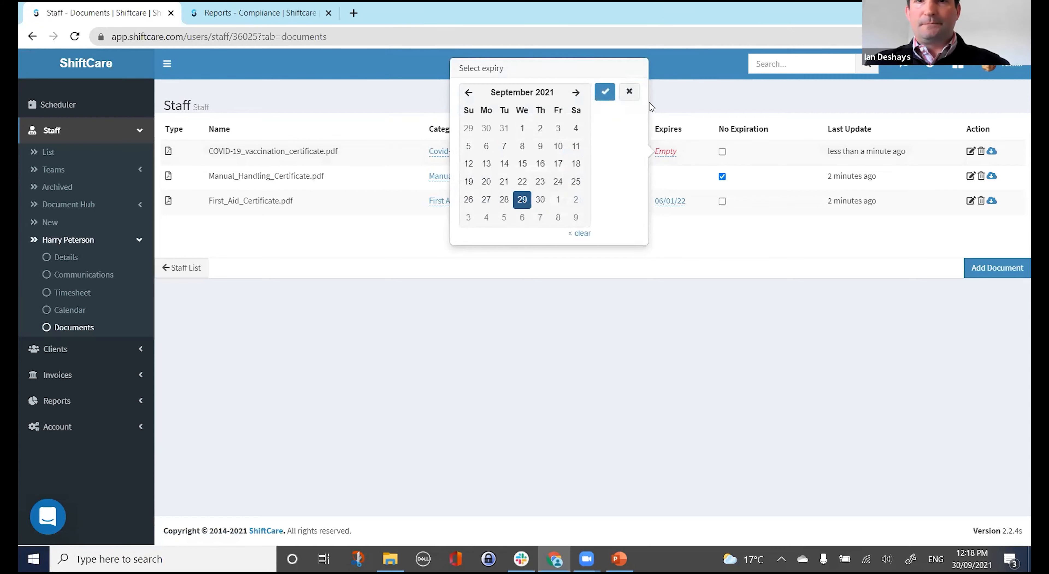
pyautogui.click(604, 92)
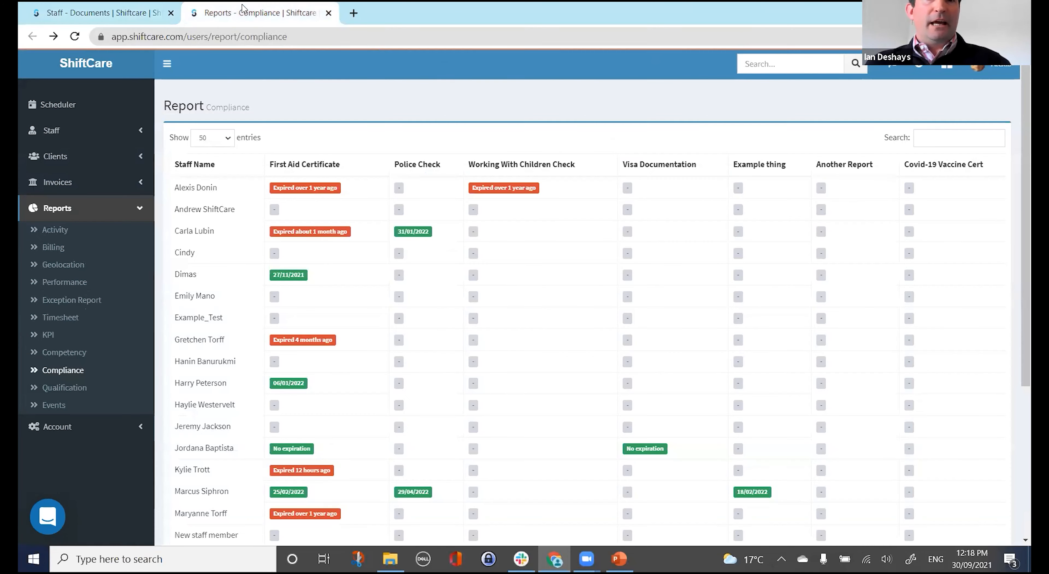
# Refresh the Compliance report, filter by 'harry', and open the staff profile from the Expired entry.
pyautogui.click(243, 11)
pyautogui.press('F5')
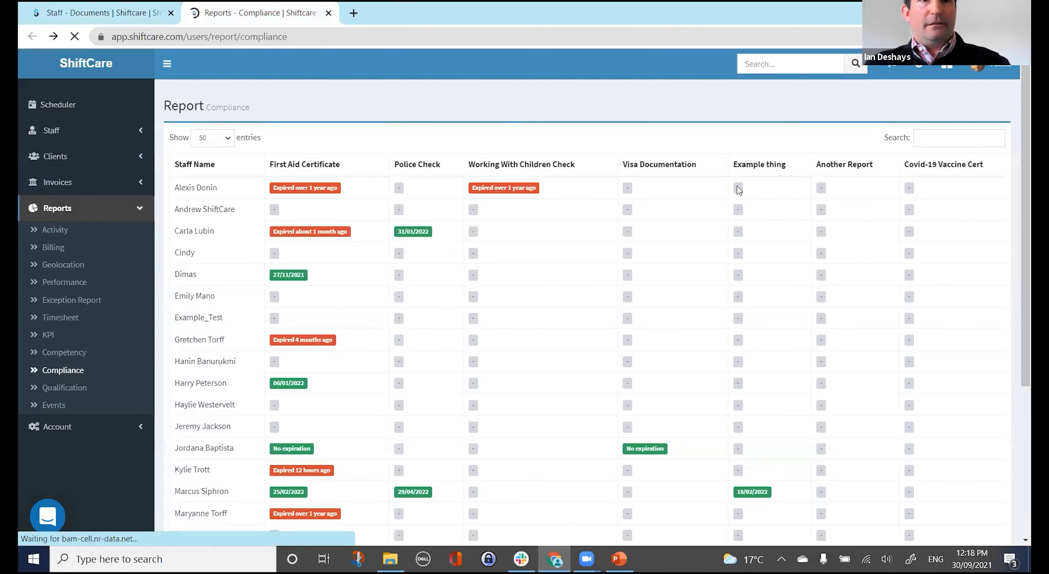
pyautogui.click(958, 142)
pyautogui.write('harry')
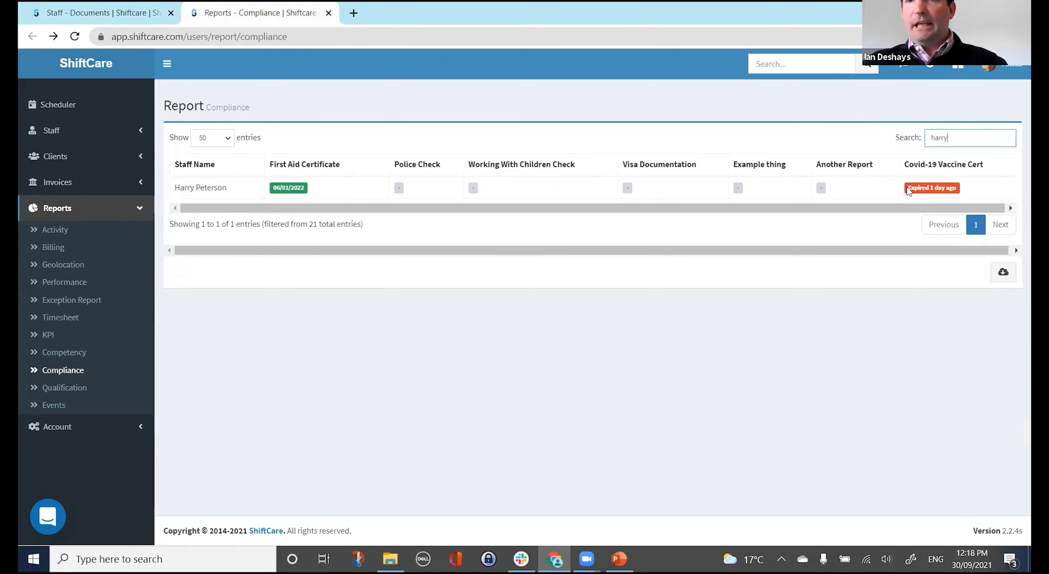
pyautogui.moveTo(931, 189); pyautogui.dragTo(957, 188)
pyautogui.click(957, 188)
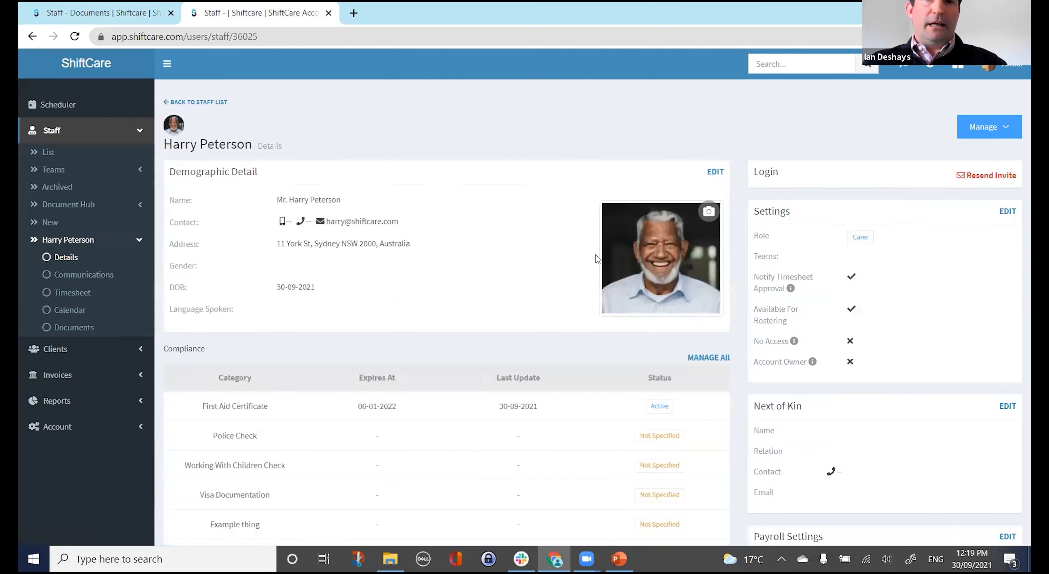
# Scroll the staff Details page and open Manage All under Compliance to show the Documents tab.
pyautogui.scroll(-2, 285, 399)
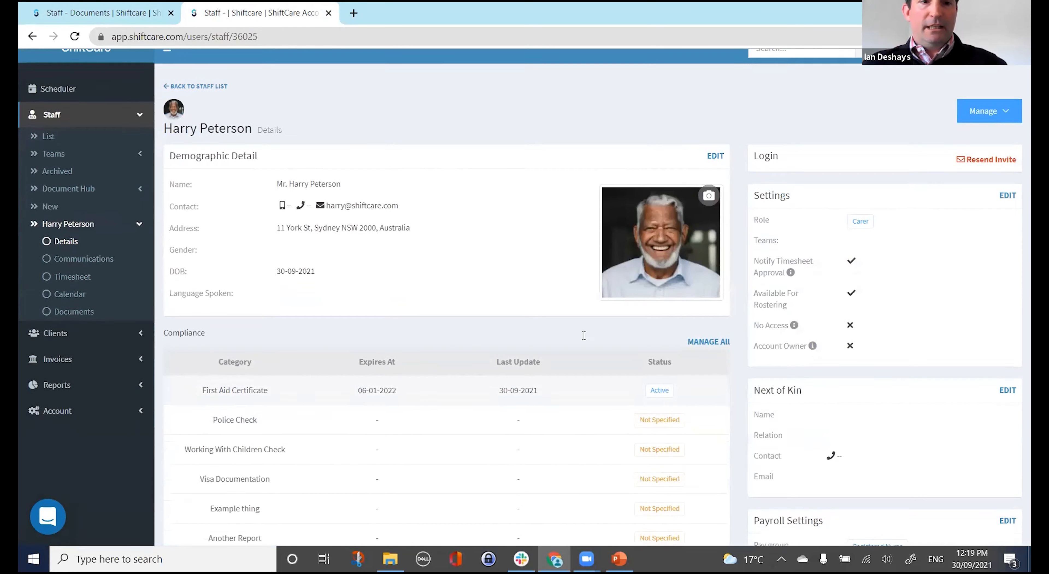
pyautogui.click(707, 291)
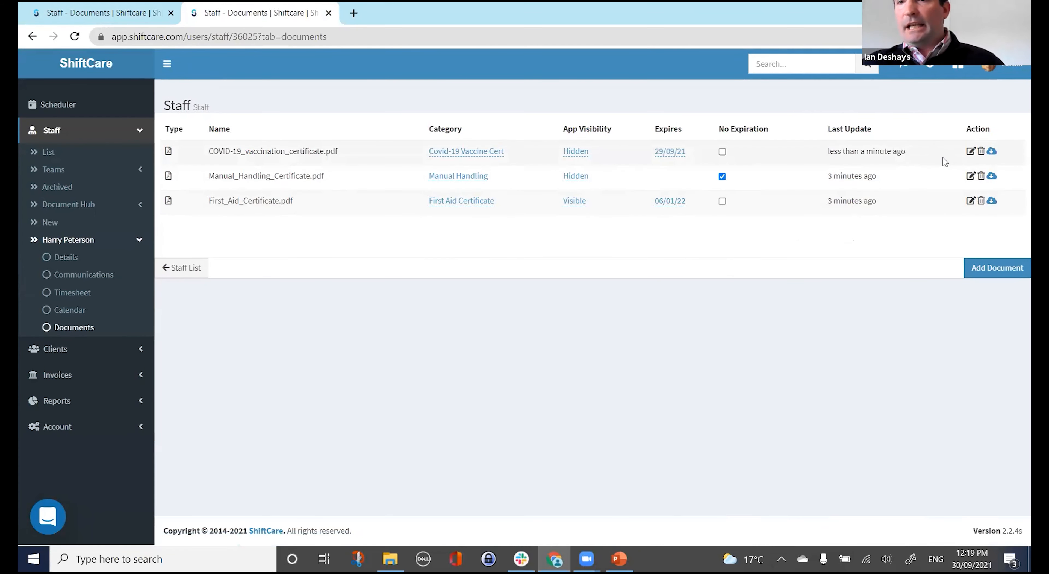
pyautogui.click(972, 154)
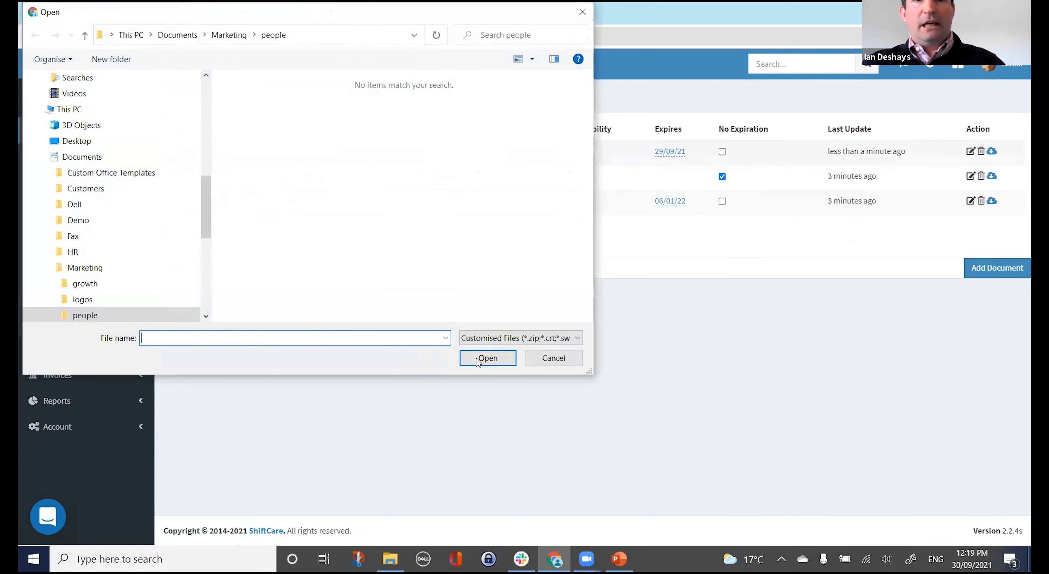
pyautogui.click(554, 359)
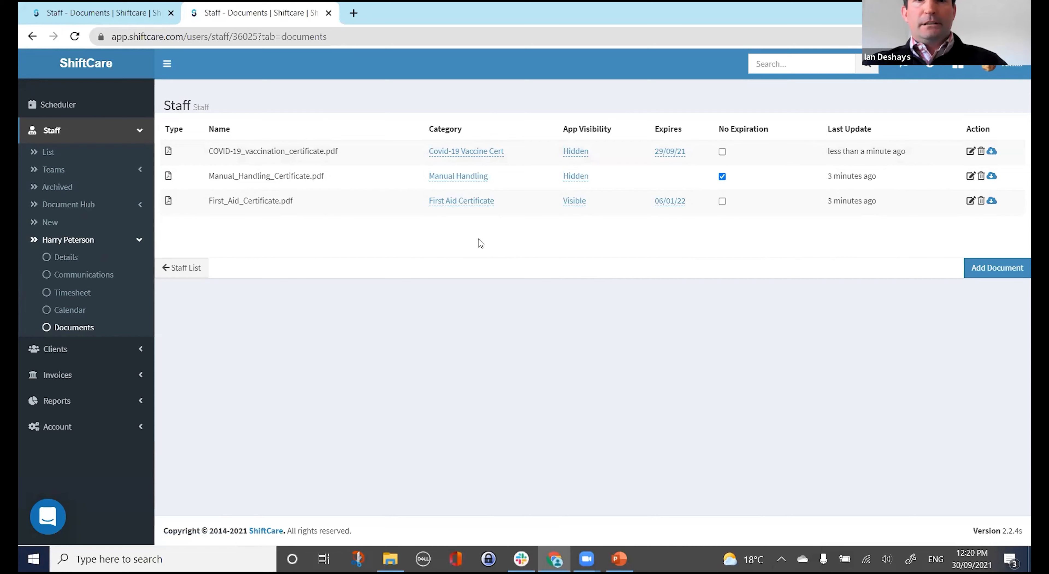
# Start a new reminder under Account > Reminders targeting Staff, and open the Help Center.
pyautogui.click(67, 432)
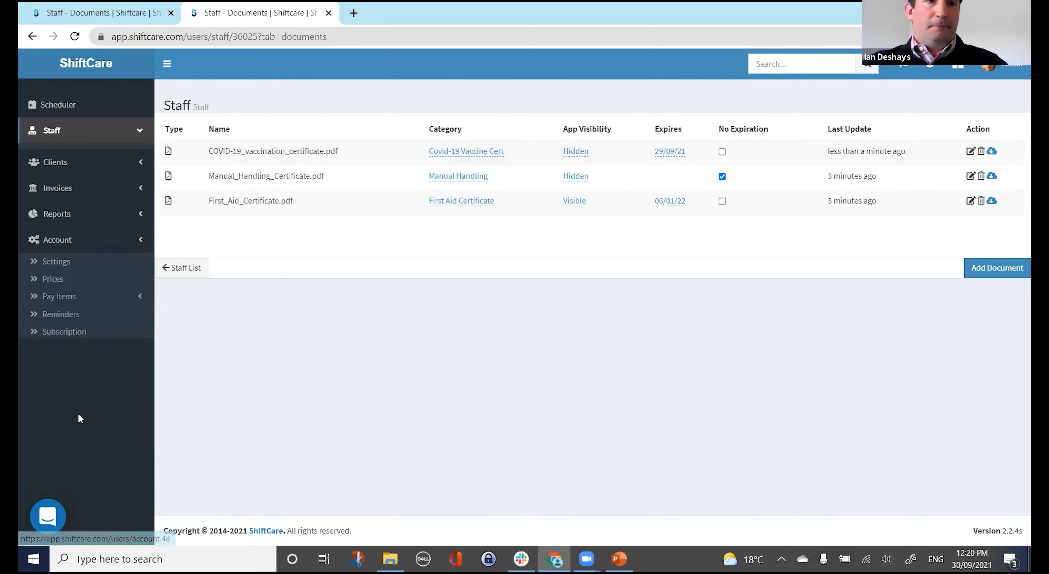
pyautogui.click(69, 313)
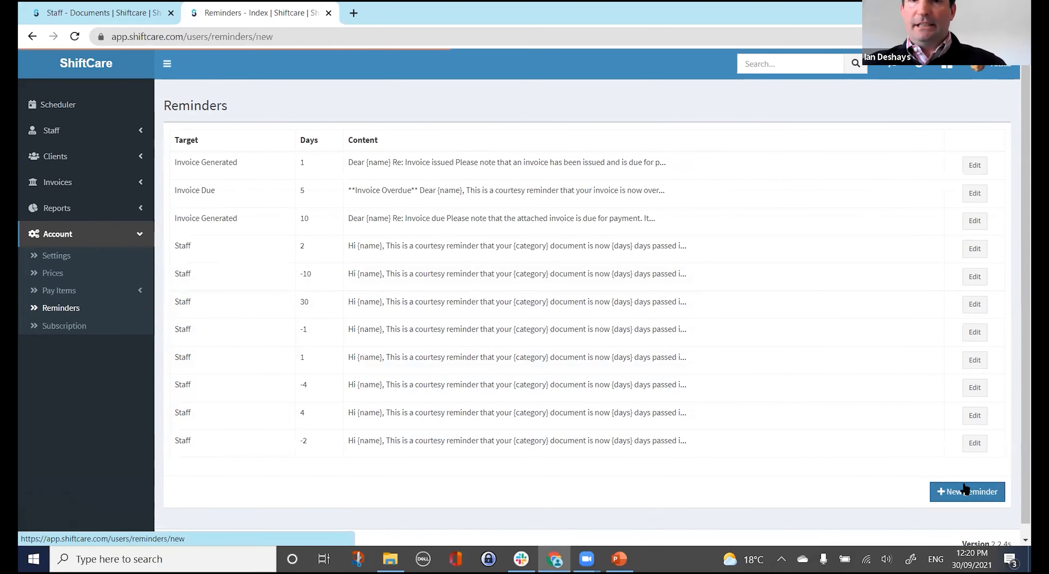
pyautogui.click(967, 491)
pyautogui.click(318, 159)
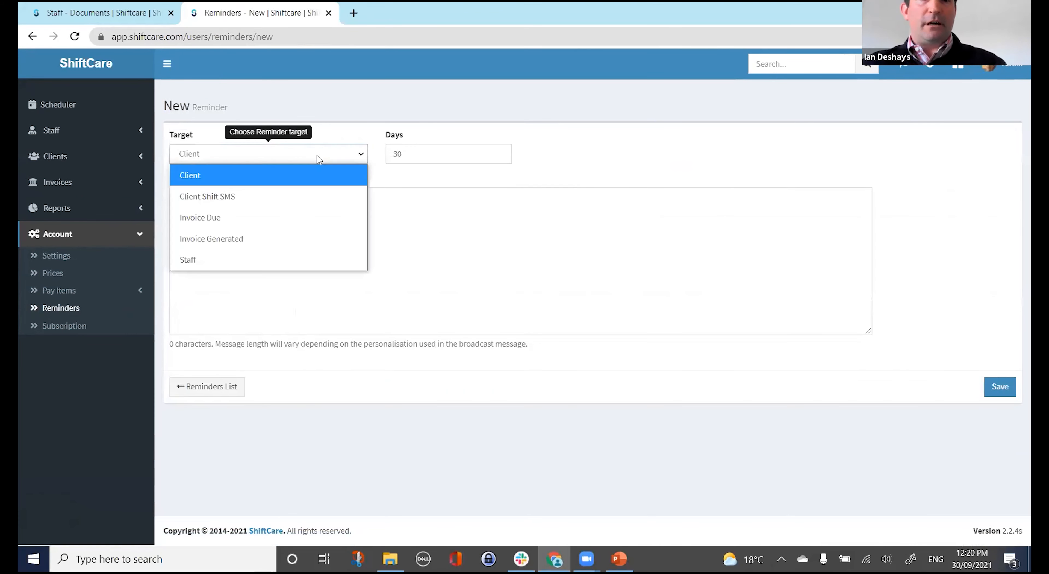
pyautogui.click(289, 260)
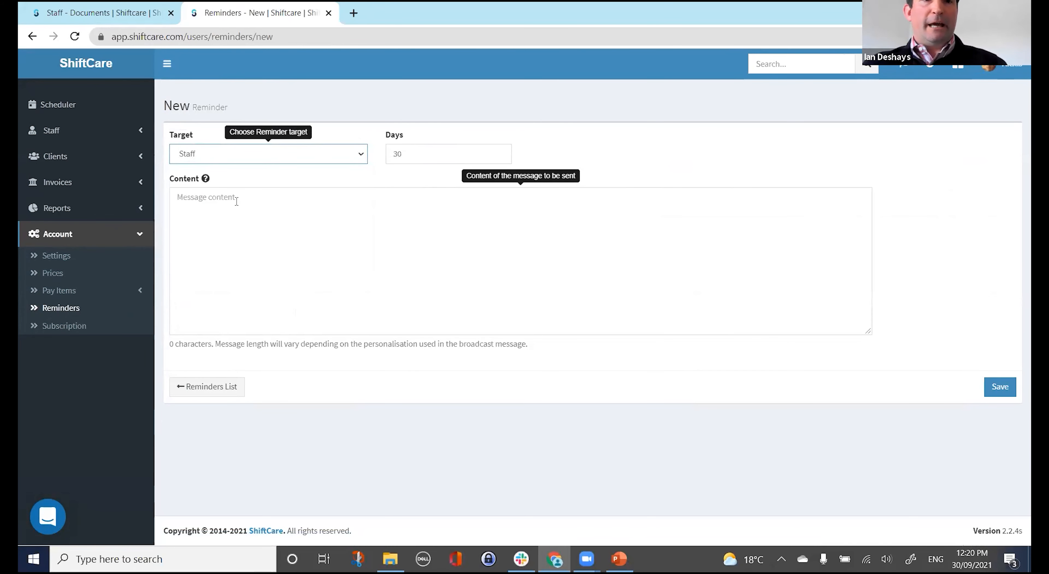
pyautogui.click(931, 72)
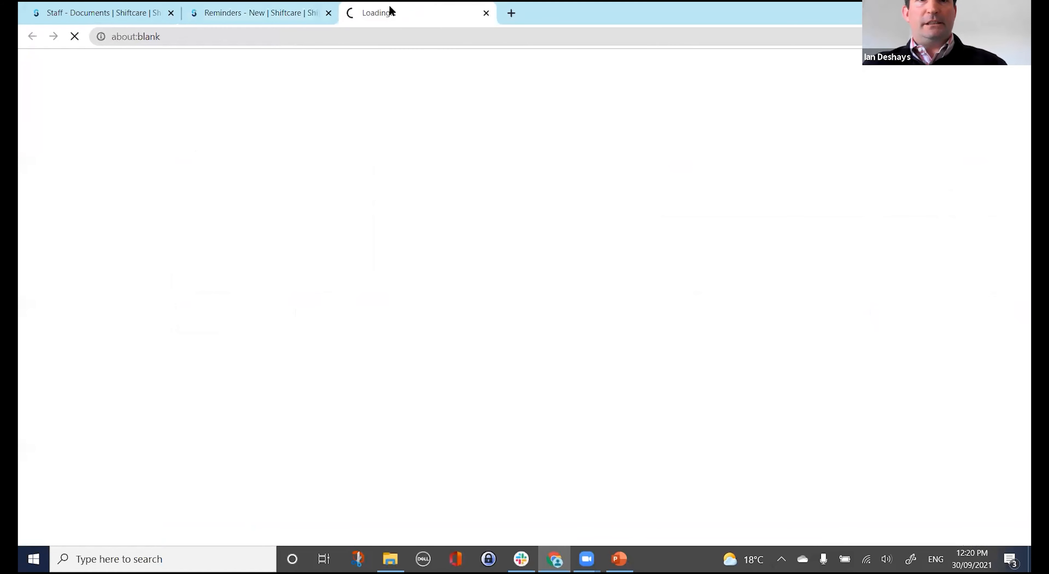
# Search the Help Center for 'reminders' and open the expired documents and overdue invoices article.
pyautogui.write('reminders')
pyautogui.press('Return')
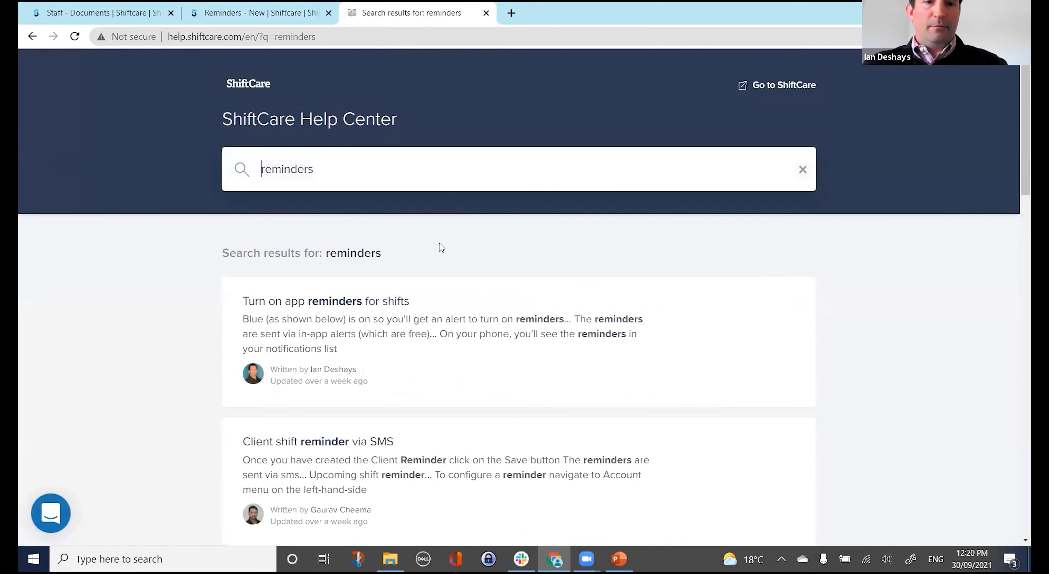
pyautogui.scroll(-5, 439, 247)
pyautogui.scroll(-5, 440, 248)
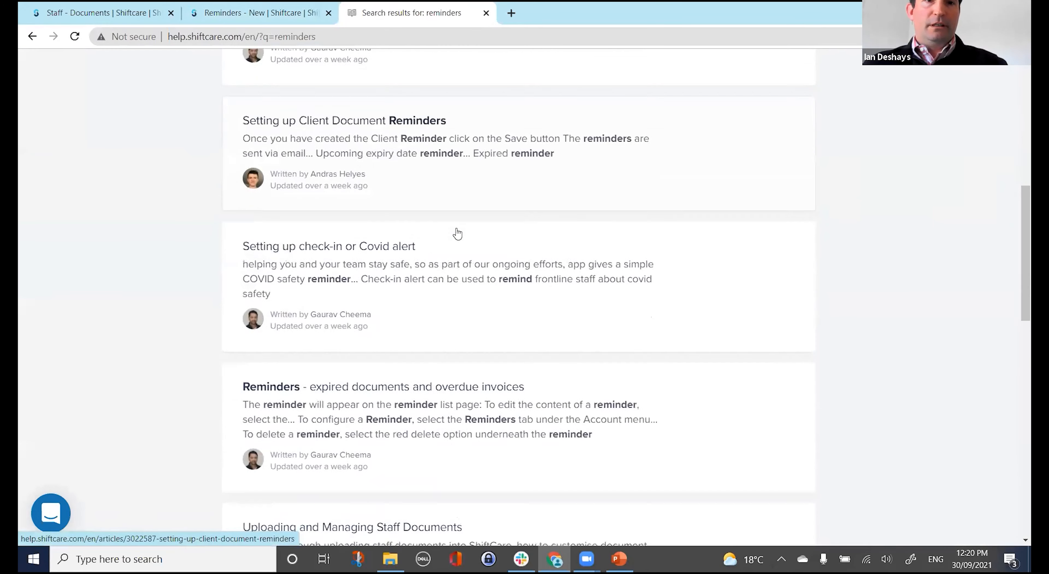
pyautogui.click(434, 261)
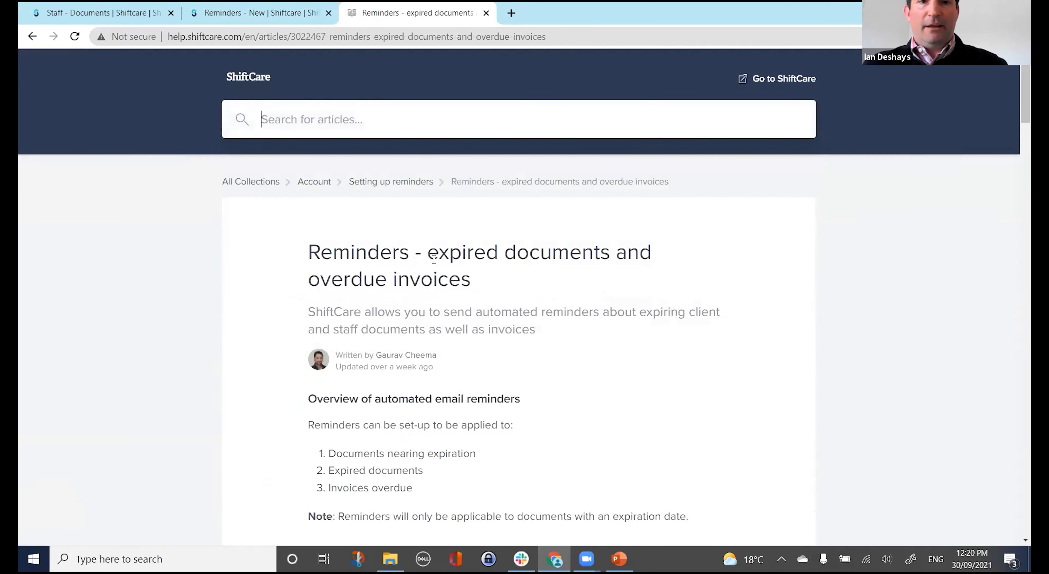
# Copy the article's upcoming document expiry template into the new reminder's Content field.
pyautogui.moveTo(485, 251); pyautogui.dragTo(489, 281)
pyautogui.scroll(-6, 492, 280)
pyautogui.scroll(-20, 492, 280)
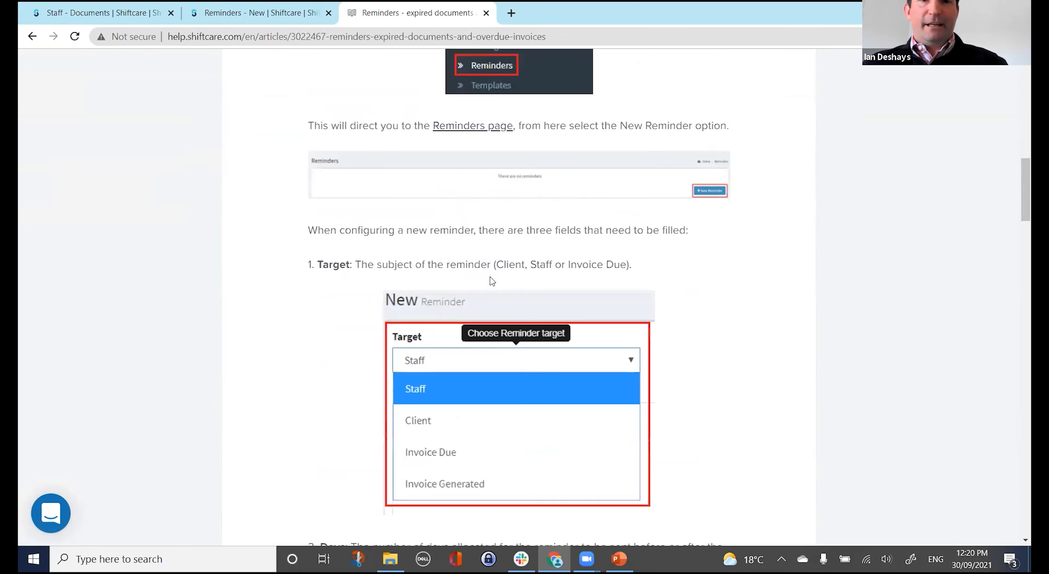
pyautogui.scroll(-10, 492, 280)
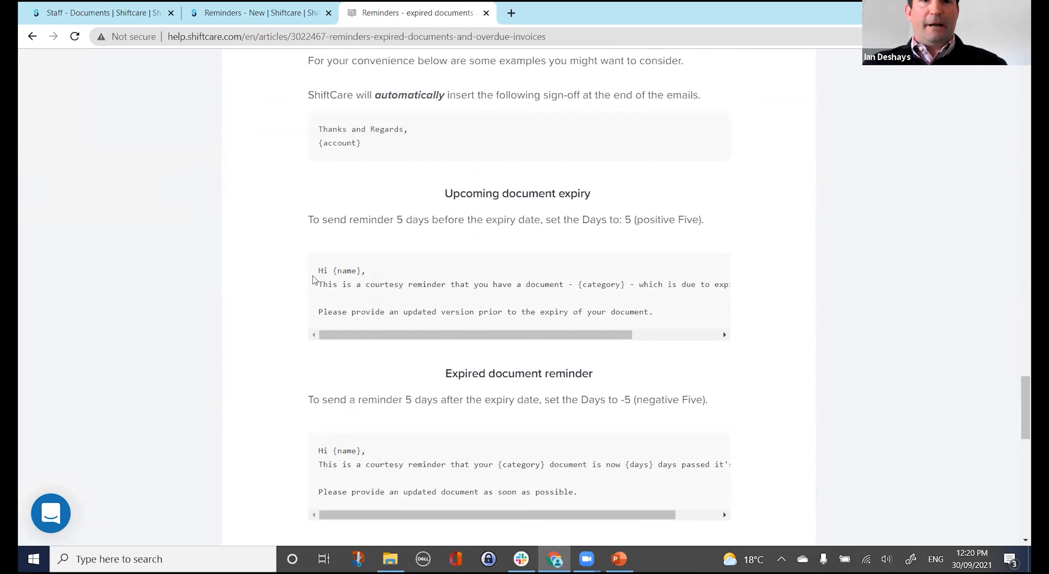
pyautogui.moveTo(319, 270); pyautogui.dragTo(656, 313)
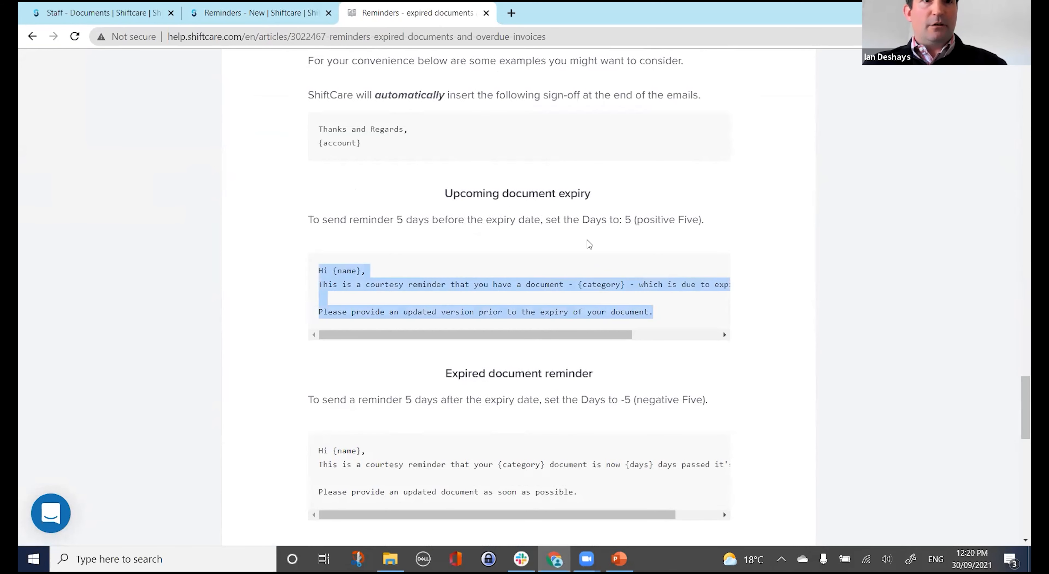
pyautogui.click(234, 14)
pyautogui.click(297, 269)
pyautogui.write('Hi {name}, This is a courtesy reminder that you have a document - {category} - which is due to expire within {days} days.  Please provide an updated version prior to the expiry of your document.')
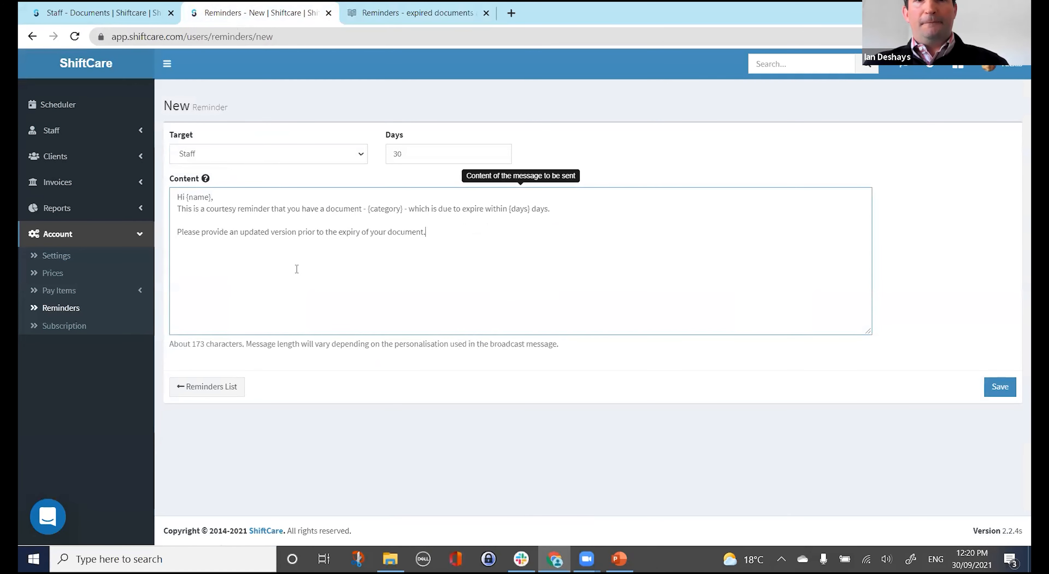
# Change the reminder's Days value from 30 to -5, then close the New Reminder tab.
pyautogui.moveTo(215, 197)
pyautogui.mouseDown()
pyautogui.moveTo(197, 197)
pyautogui.moveTo(208, 197)
pyautogui.mouseUp()
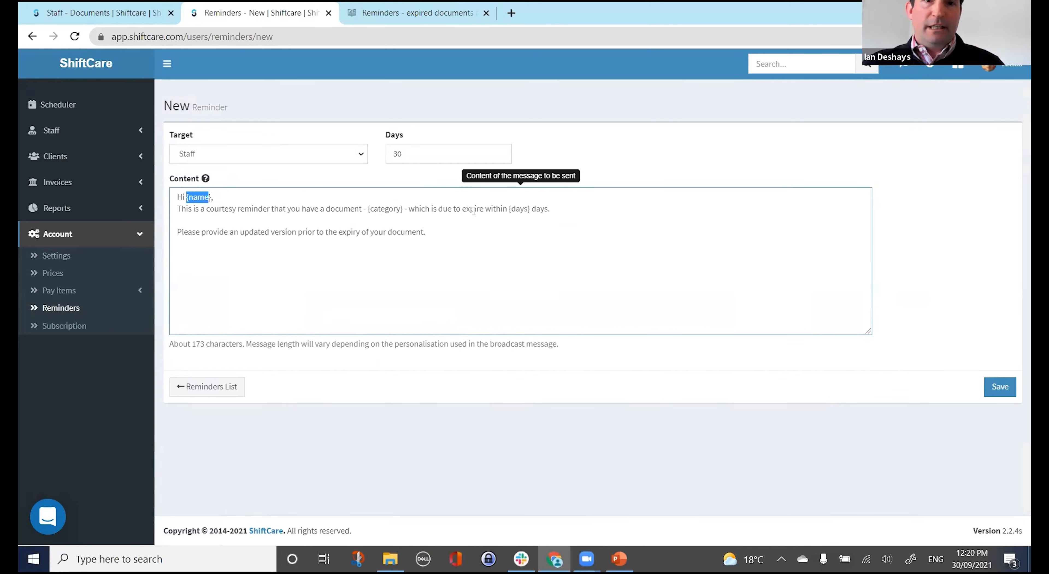
pyautogui.click(397, 154)
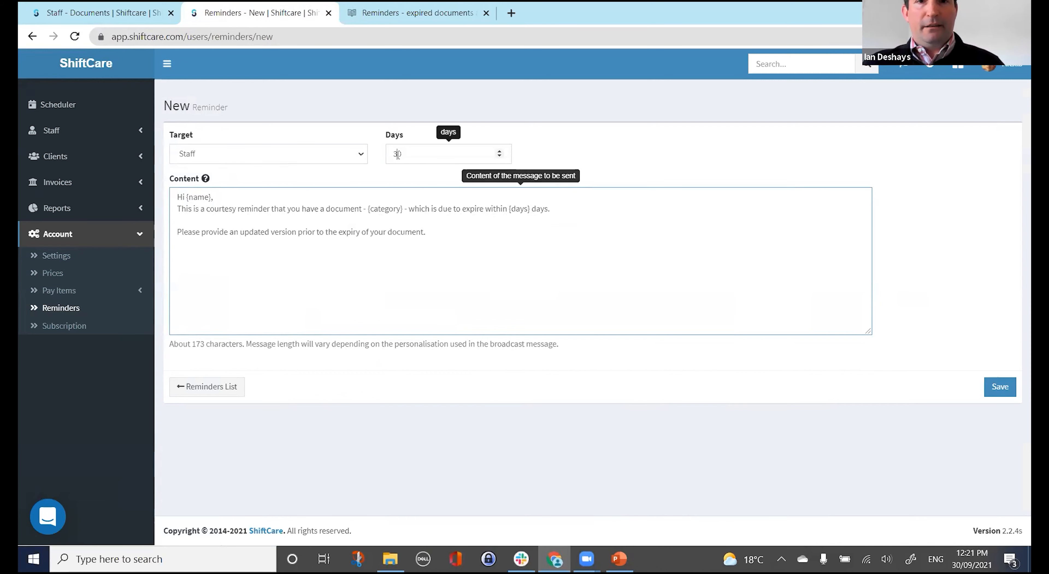
pyautogui.click(451, 264)
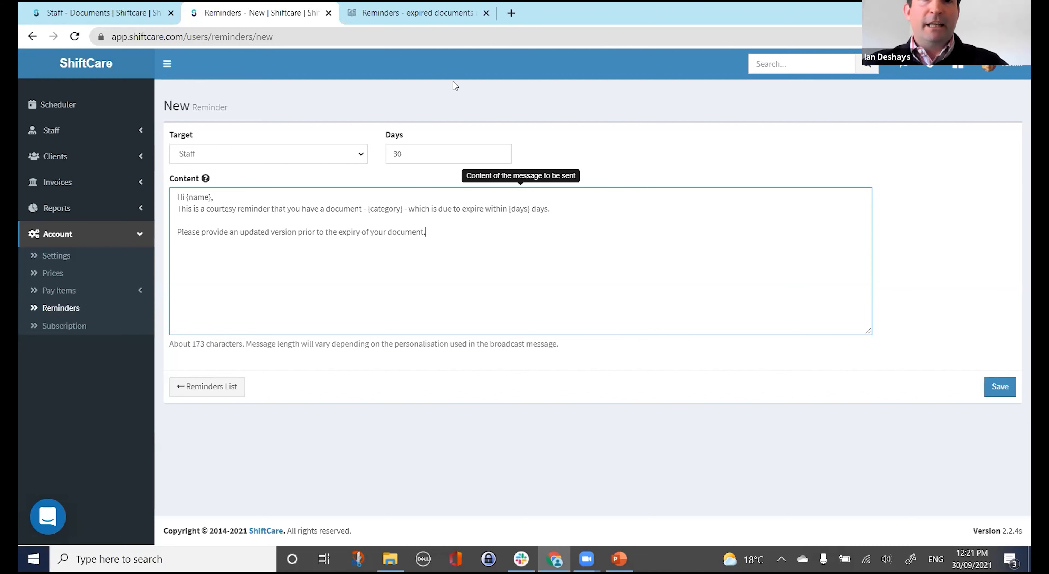
pyautogui.moveTo(415, 154); pyautogui.dragTo(377, 155)
pyautogui.write('-')
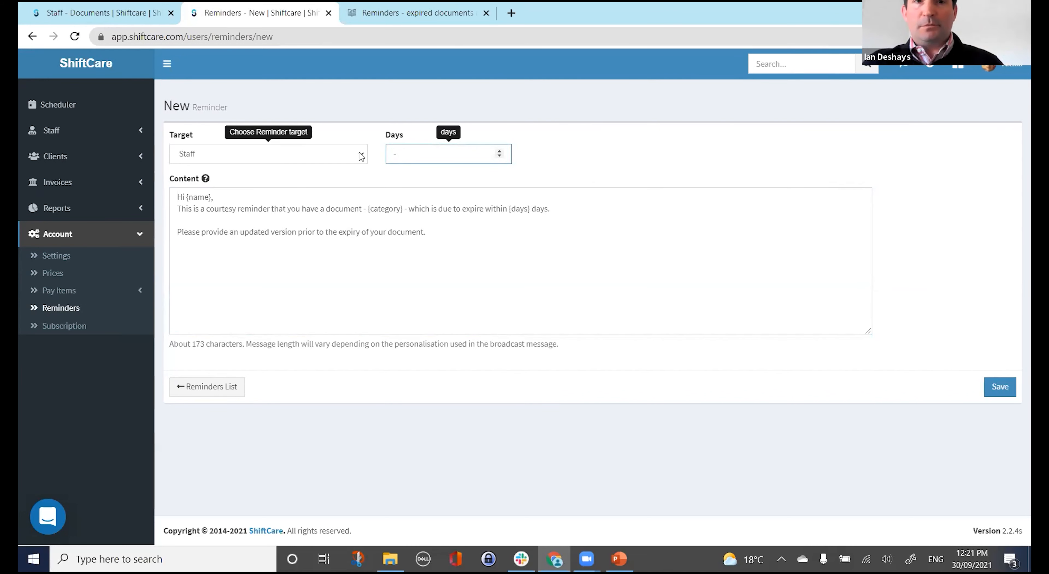
pyautogui.write('5')
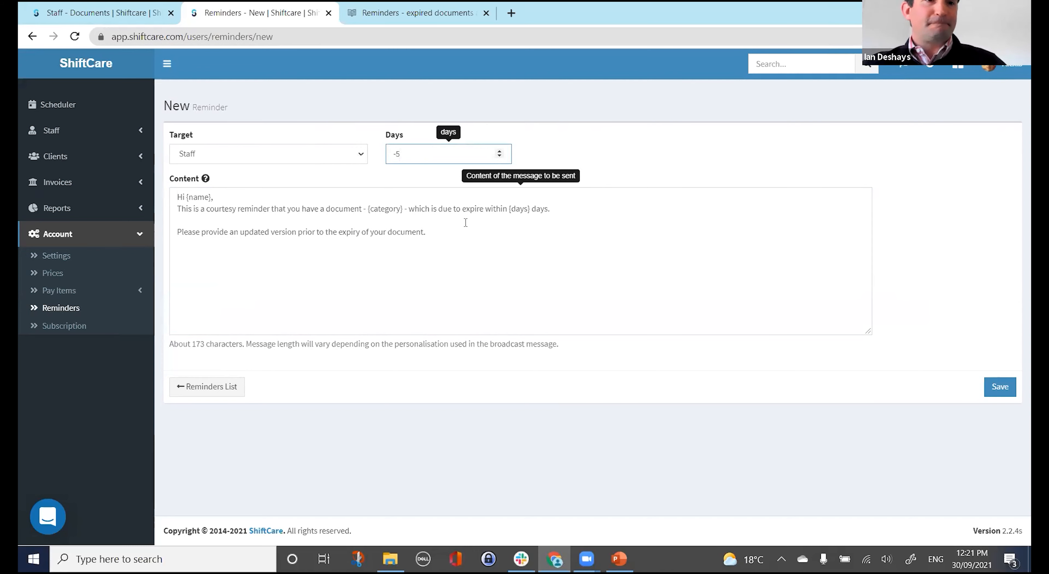
pyautogui.click(328, 14)
pyautogui.click(328, 13)
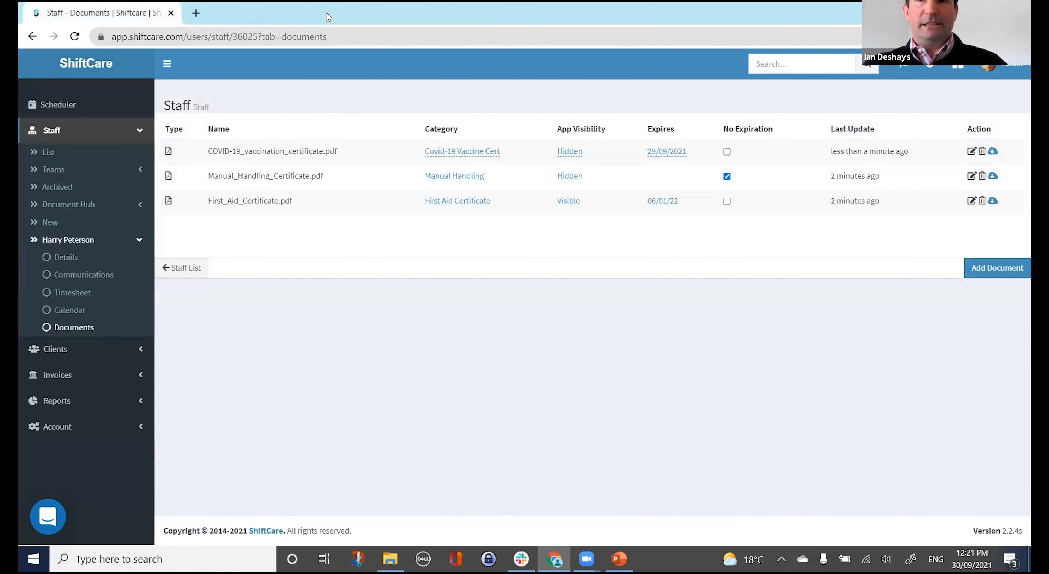
pyautogui.click(78, 264)
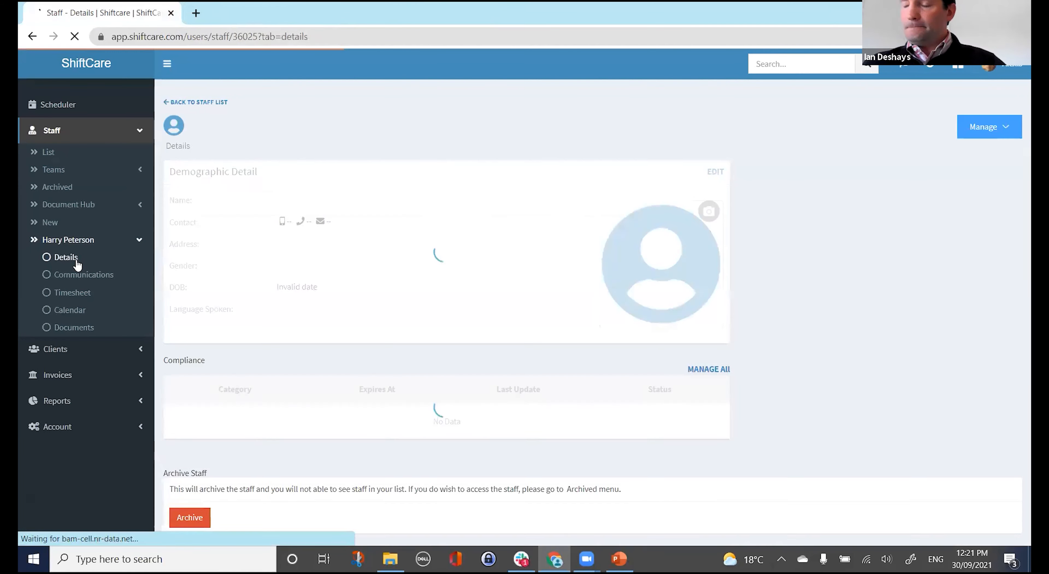
pyautogui.scroll(-5, 539, 334)
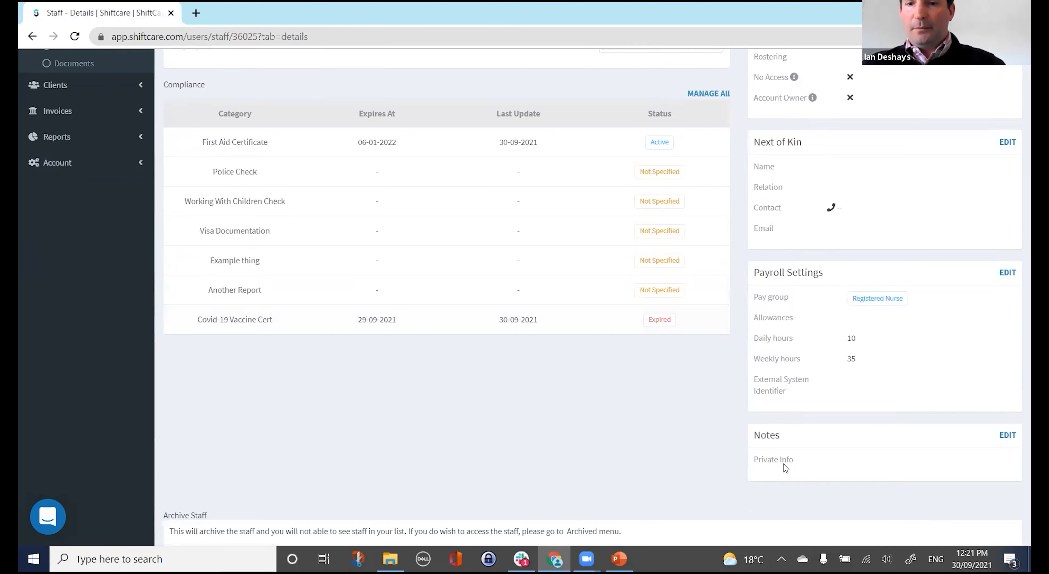
pyautogui.scroll(4, 646, 442)
pyautogui.scroll(-5, 652, 443)
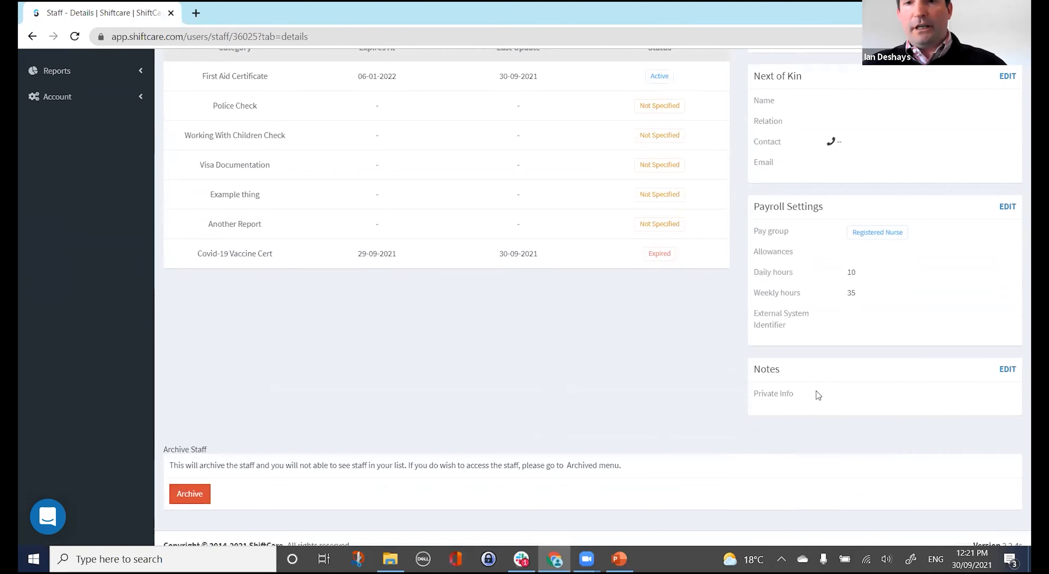
pyautogui.scroll(6, 602, 382)
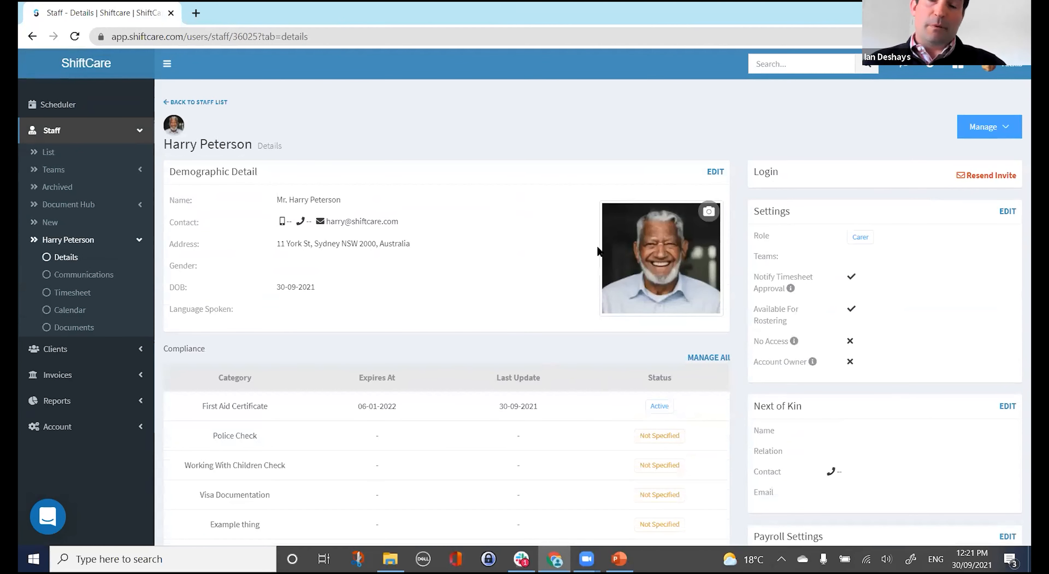
pyautogui.click(974, 136)
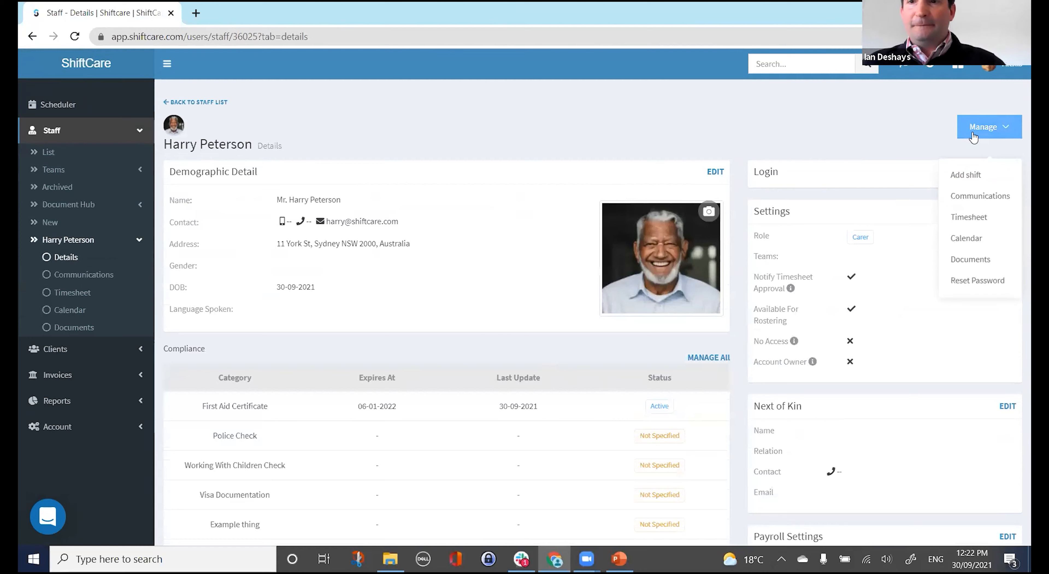
pyautogui.middleClick(61, 105)
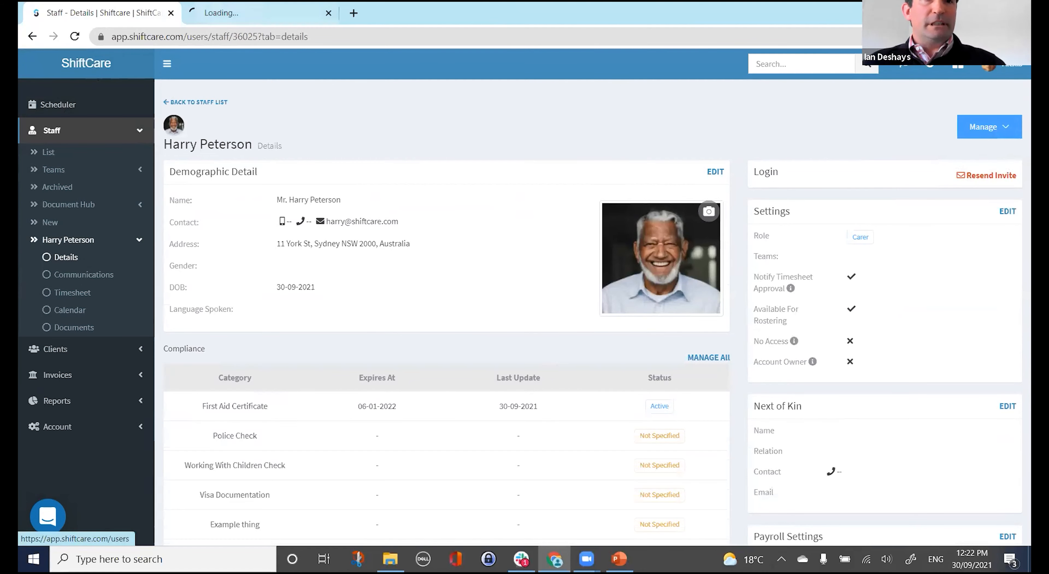
pyautogui.click(247, 13)
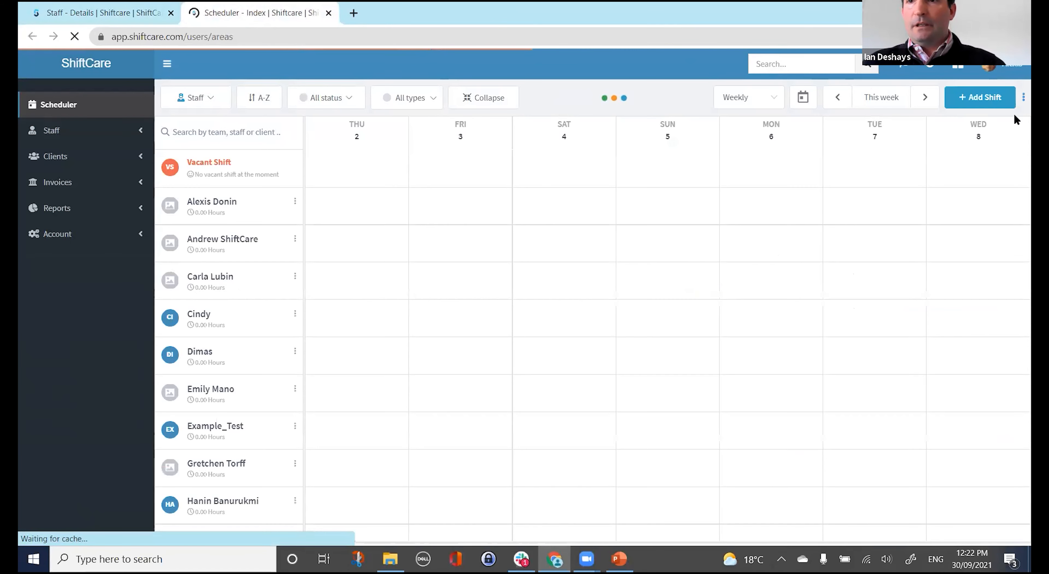
pyautogui.click(1022, 99)
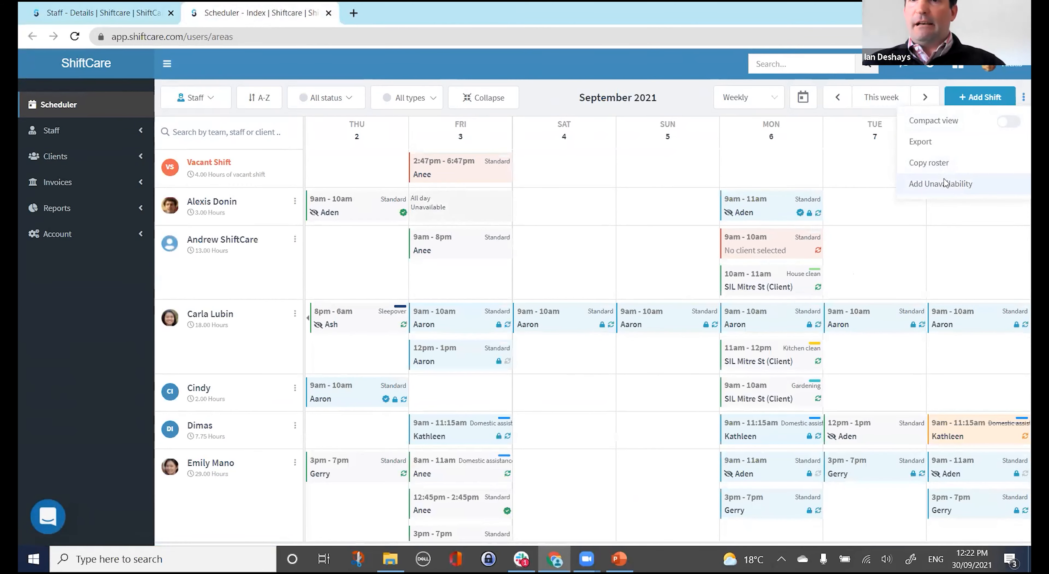
pyautogui.click(941, 183)
pyautogui.click(896, 141)
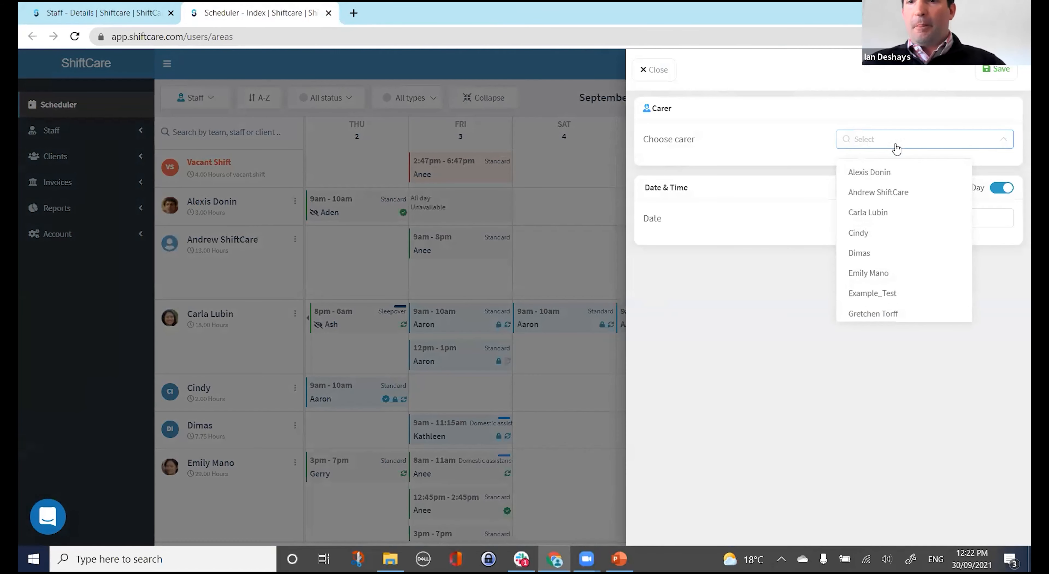
pyautogui.write('ha')
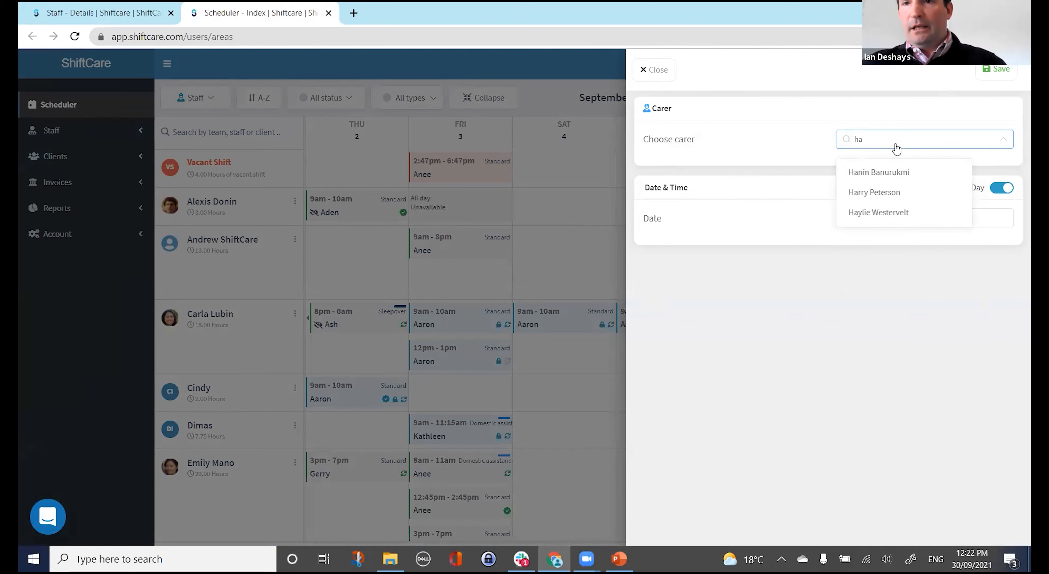
pyautogui.click(887, 191)
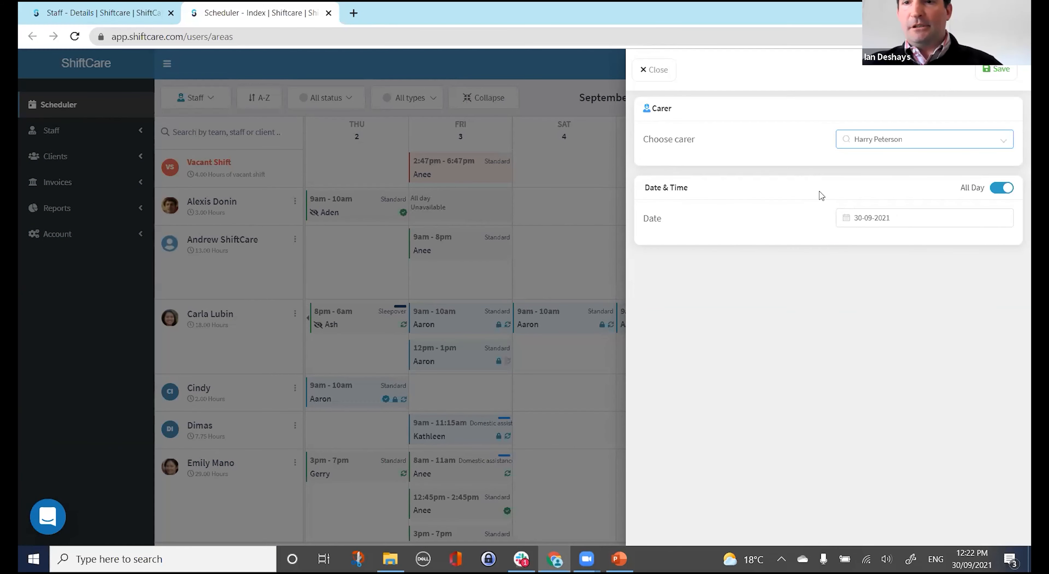
pyautogui.click(328, 14)
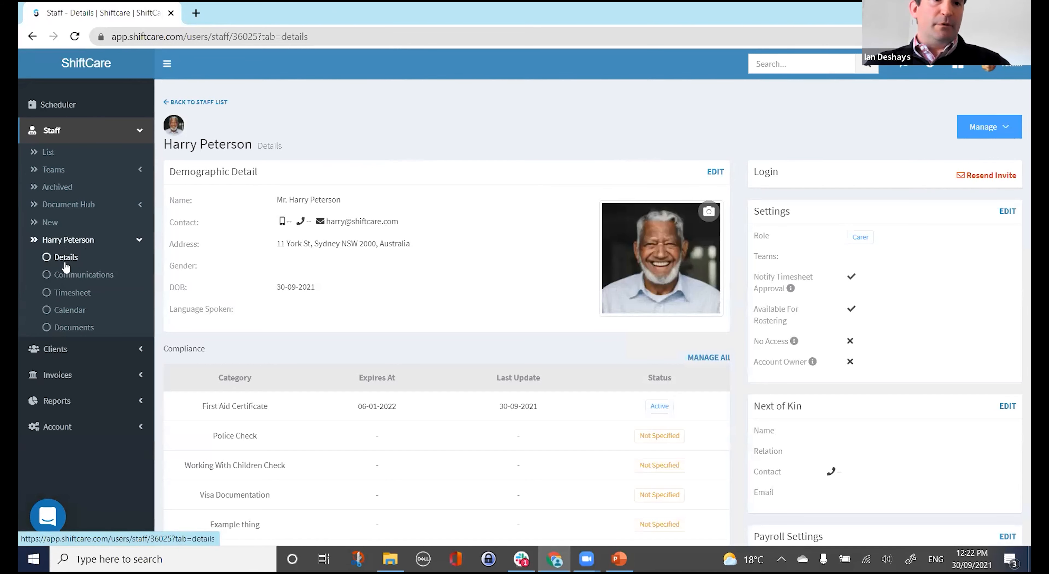
pyautogui.click(83, 275)
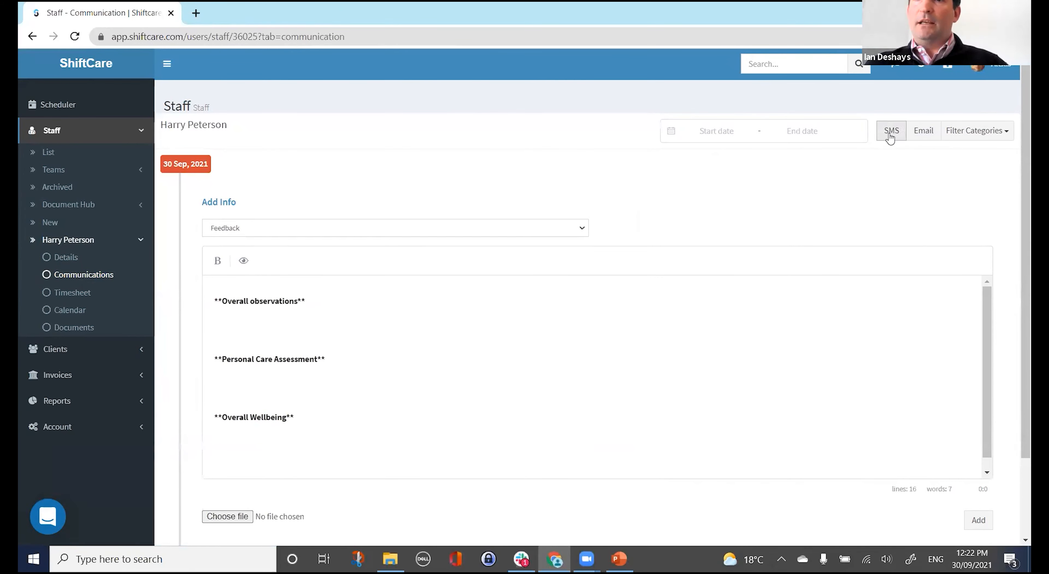
pyautogui.click(964, 131)
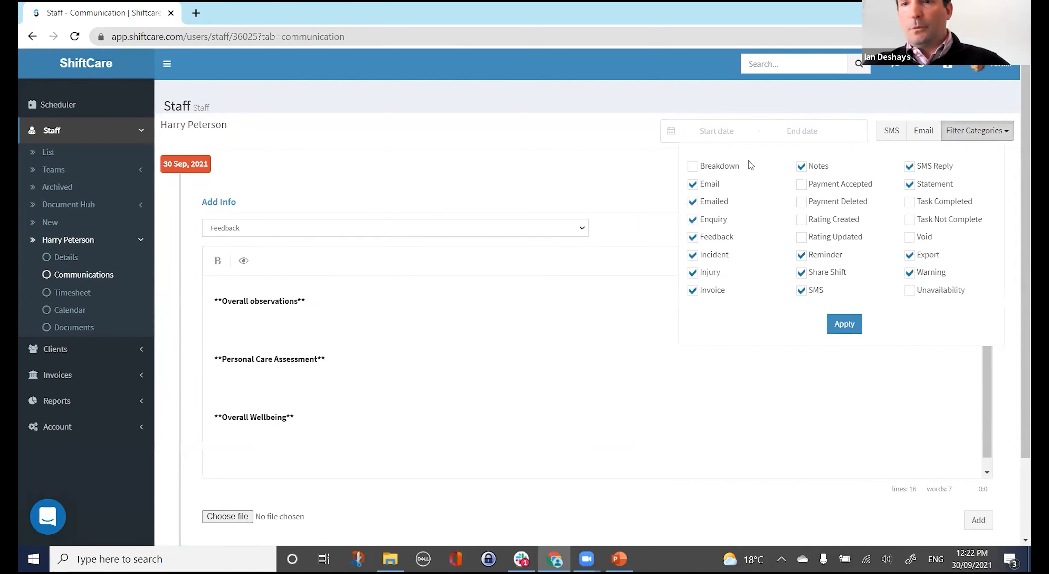
pyautogui.click(520, 151)
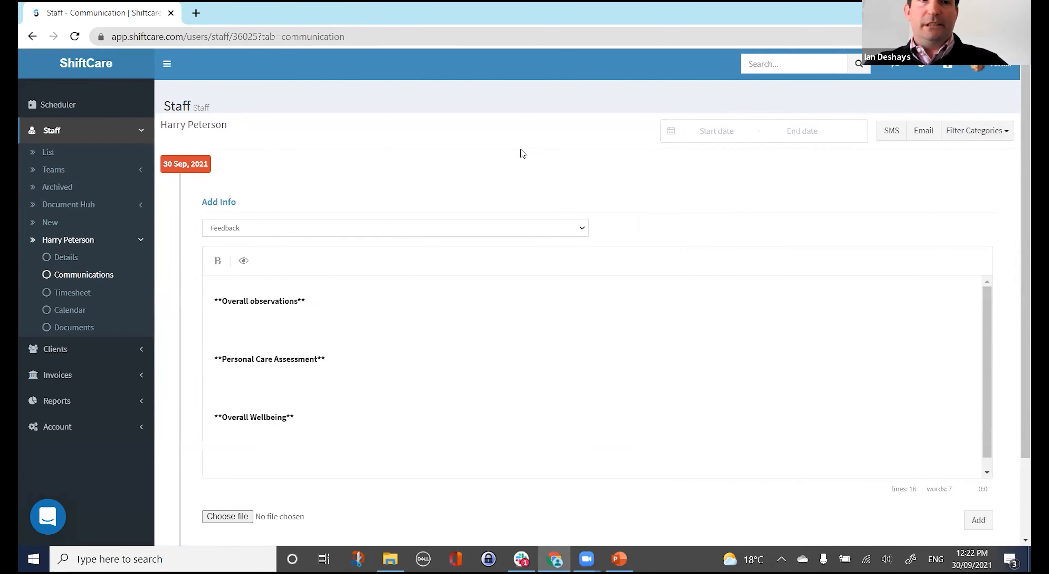
# Set the new communication entry's category to Incident, switching from Notes.
pyautogui.click(456, 228)
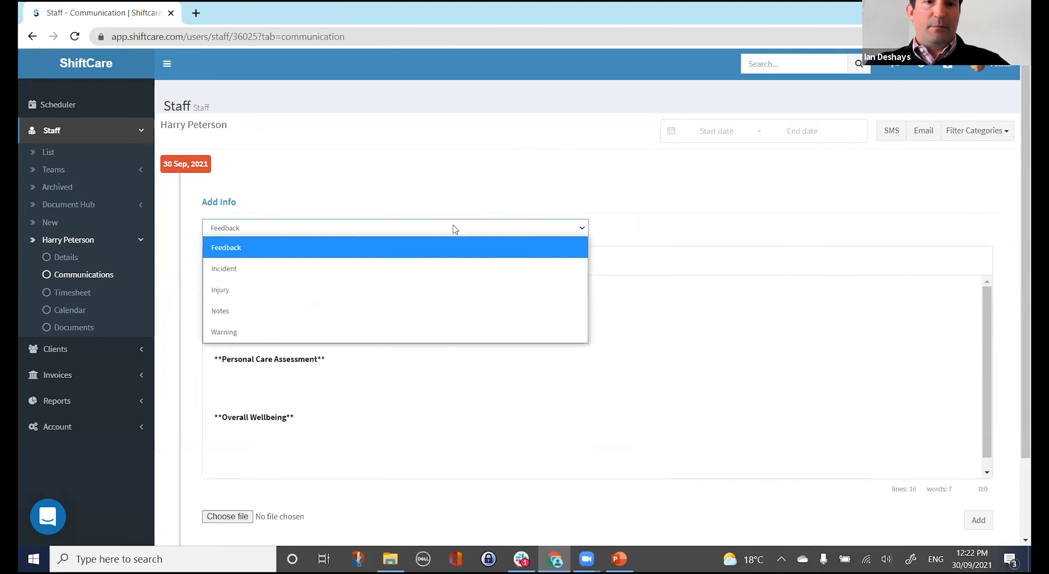
pyautogui.click(443, 316)
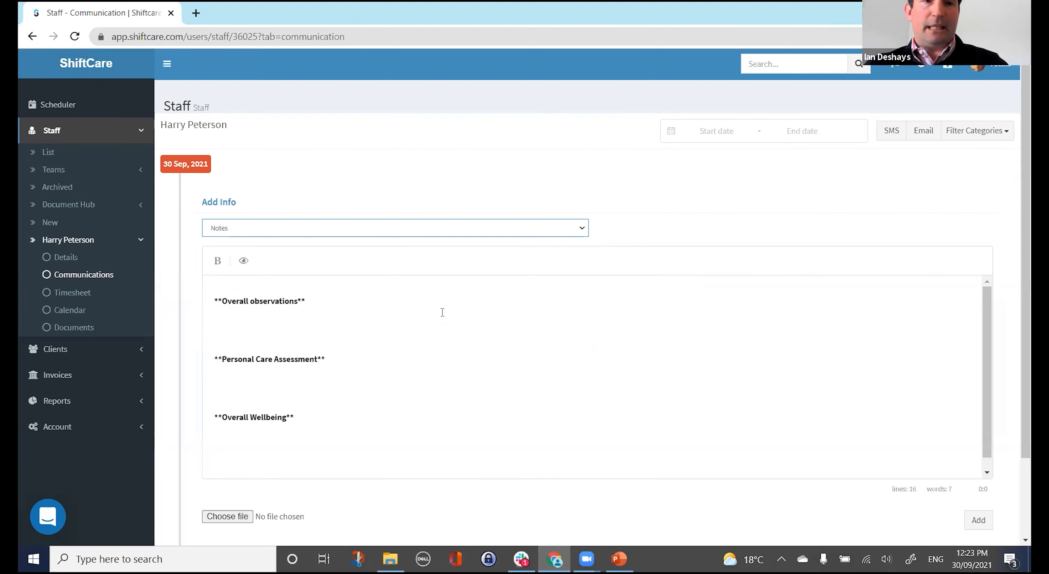
pyautogui.click(445, 227)
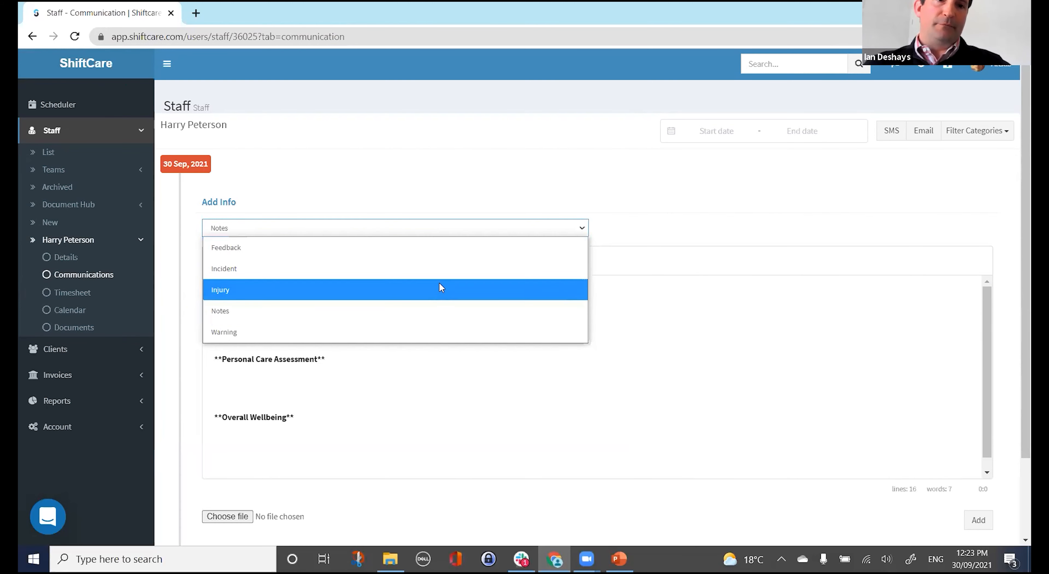
pyautogui.click(447, 267)
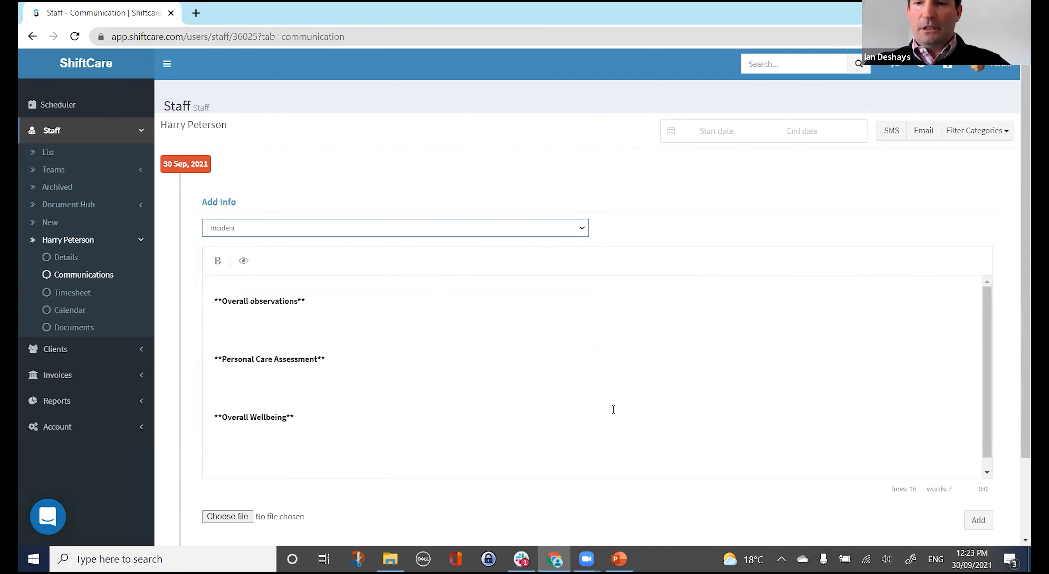
pyautogui.scroll(-1, 347, 448)
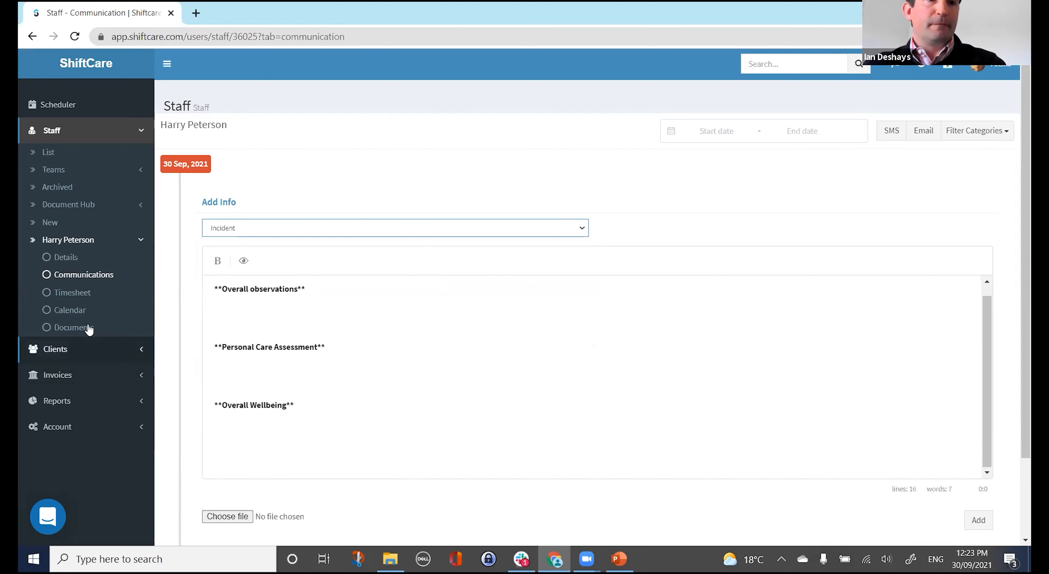
pyautogui.click(85, 300)
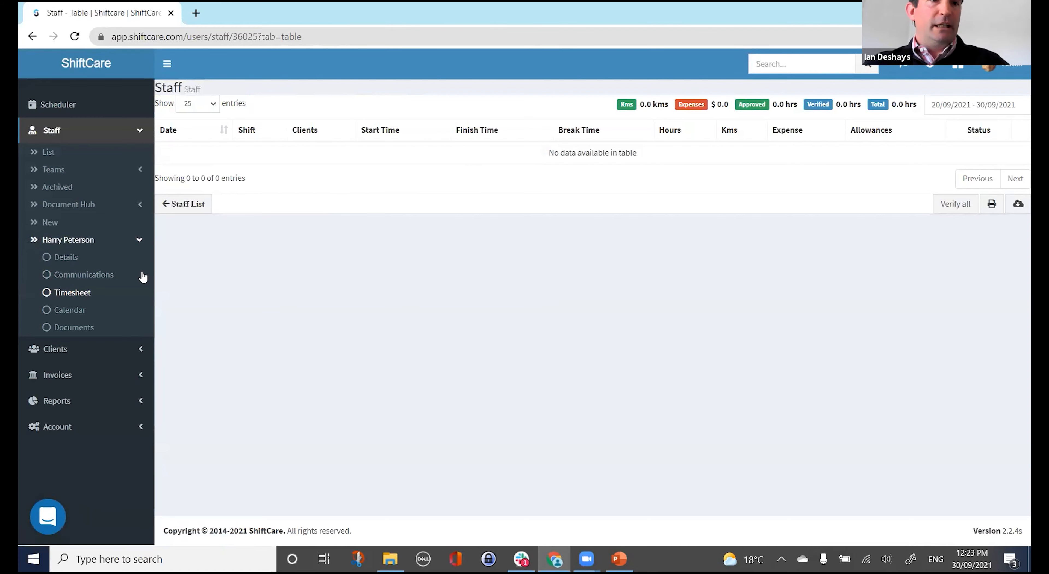
pyautogui.click(70, 309)
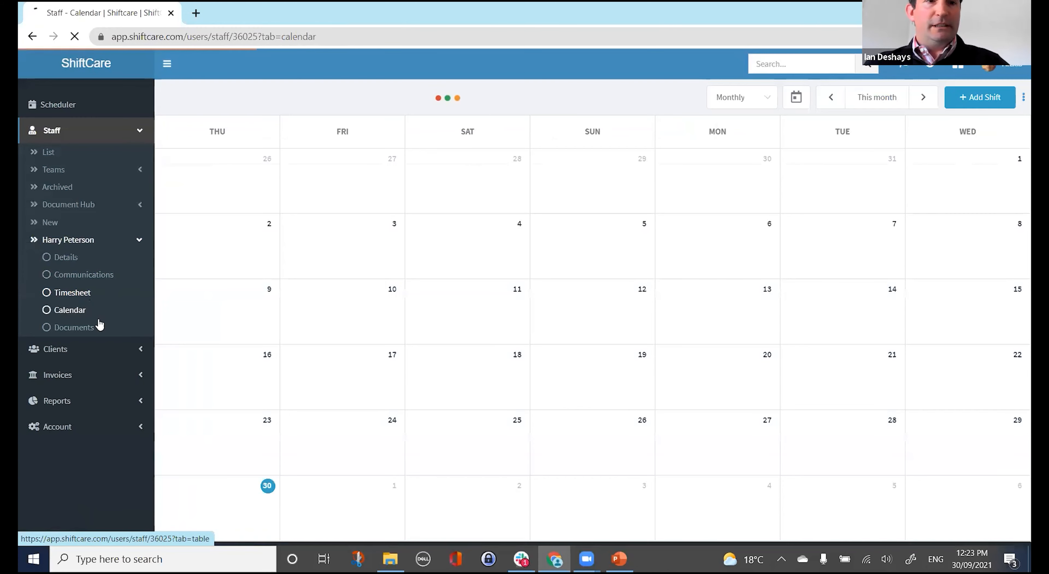
pyautogui.click(77, 329)
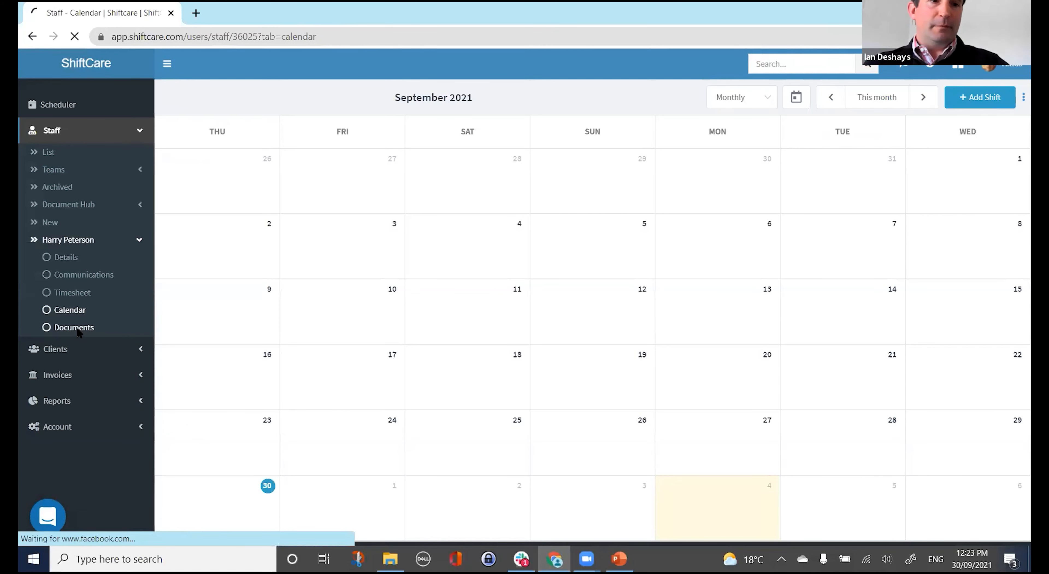